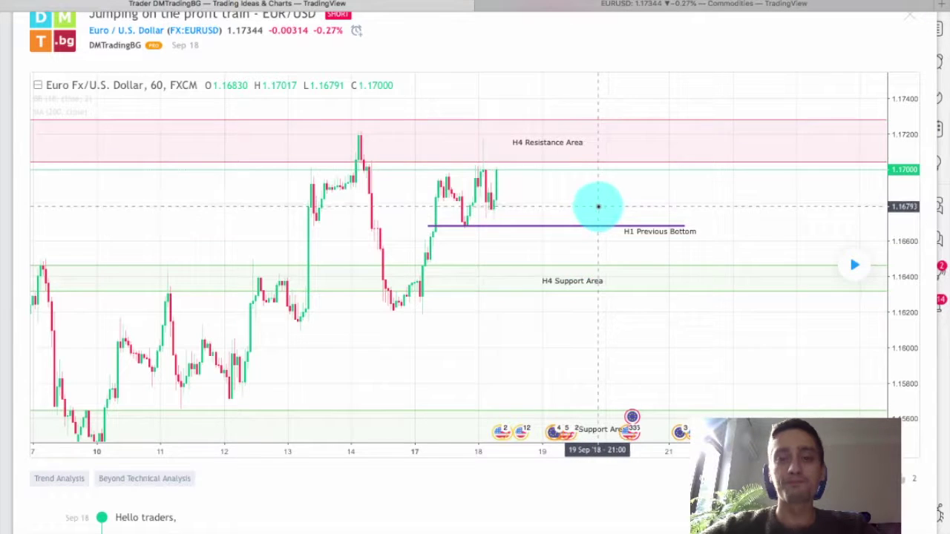
Step: Examine the published EUR/USD short idea's chart around the H4 resistance area, the H1 previous bottom and the H4 support areas
drag(600, 206, 617, 221)
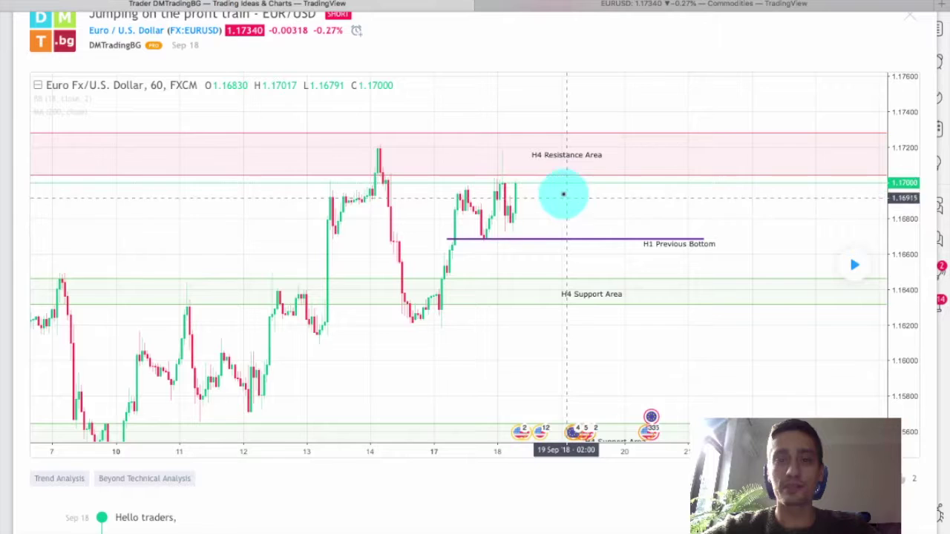
drag(601, 319, 599, 353)
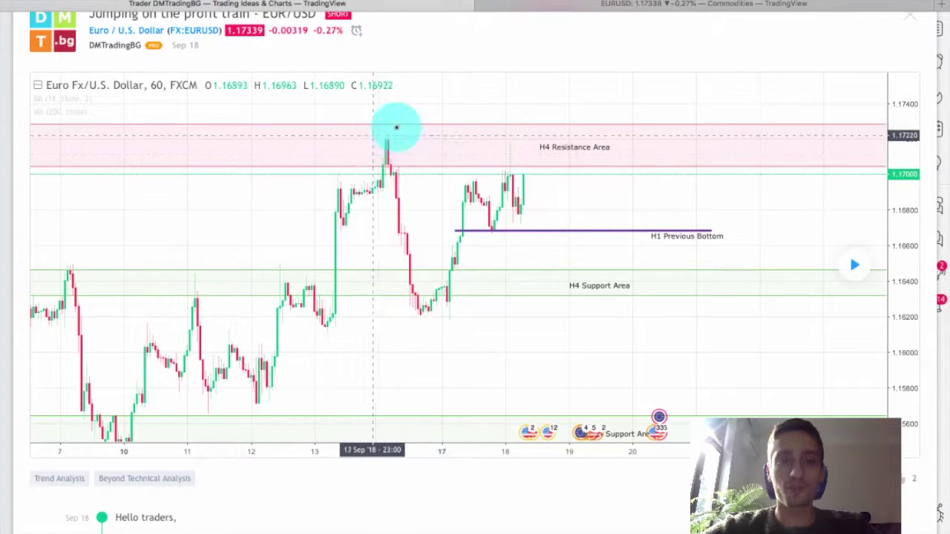
drag(373, 311, 454, 297)
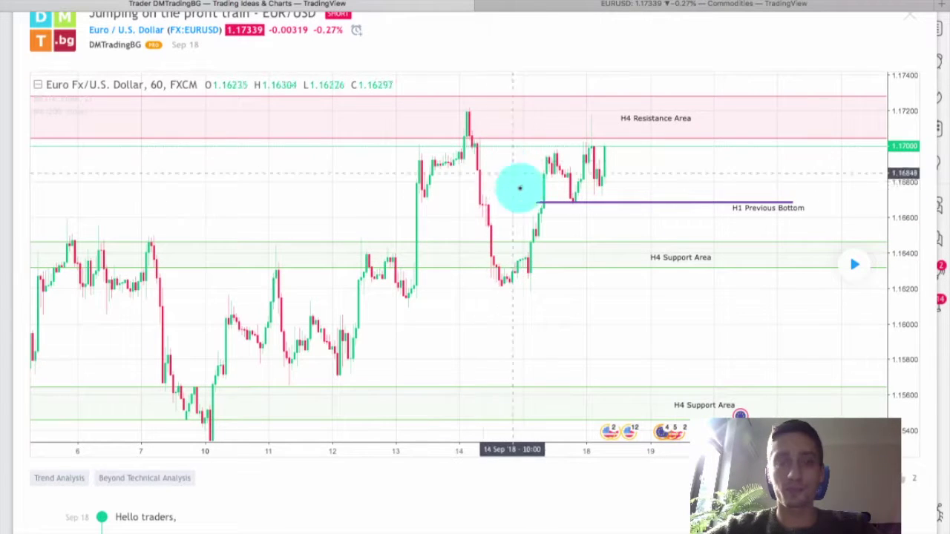
drag(564, 176, 483, 191)
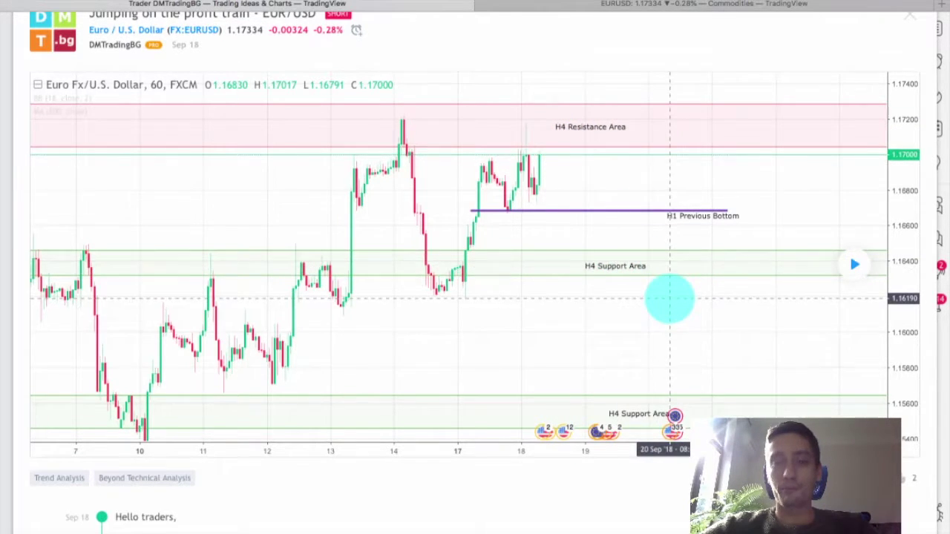
drag(670, 297, 661, 279)
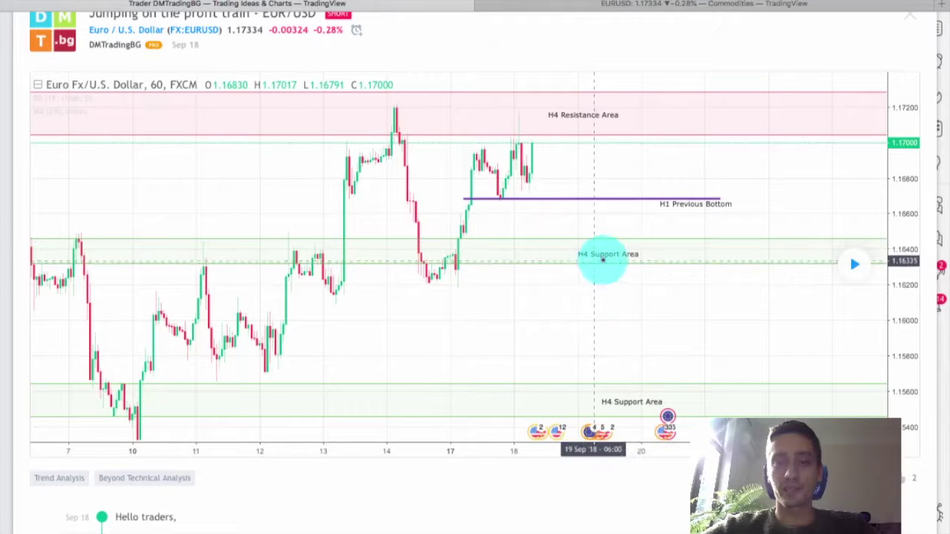
drag(658, 318, 641, 267)
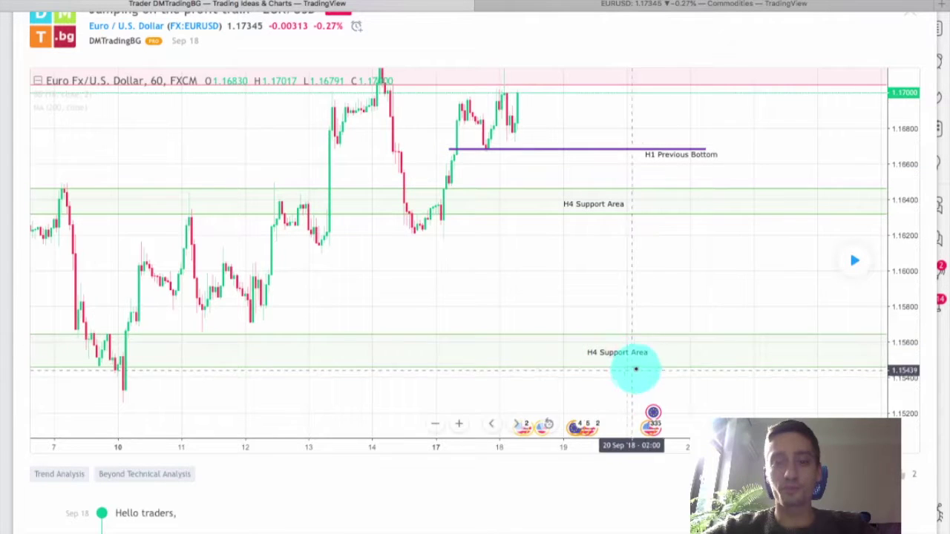
drag(531, 296, 568, 286)
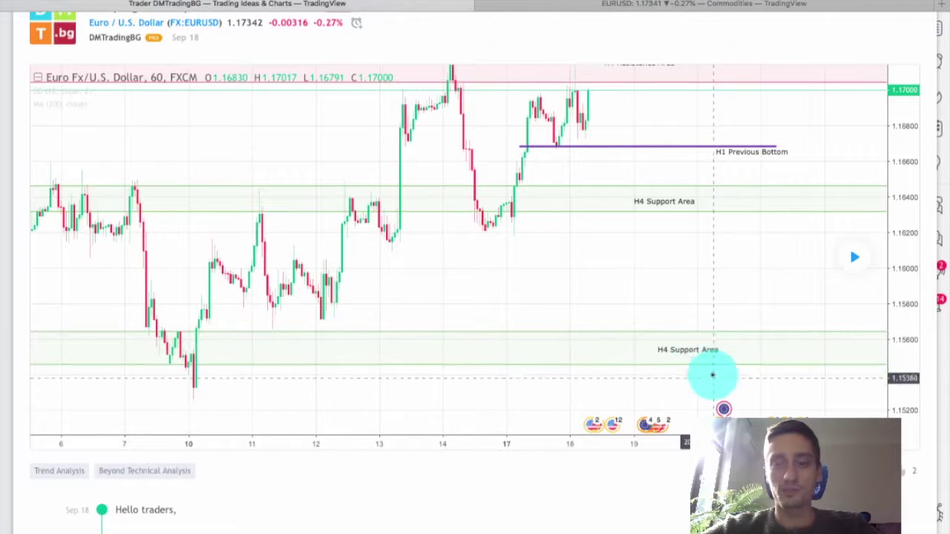
drag(745, 269, 668, 350)
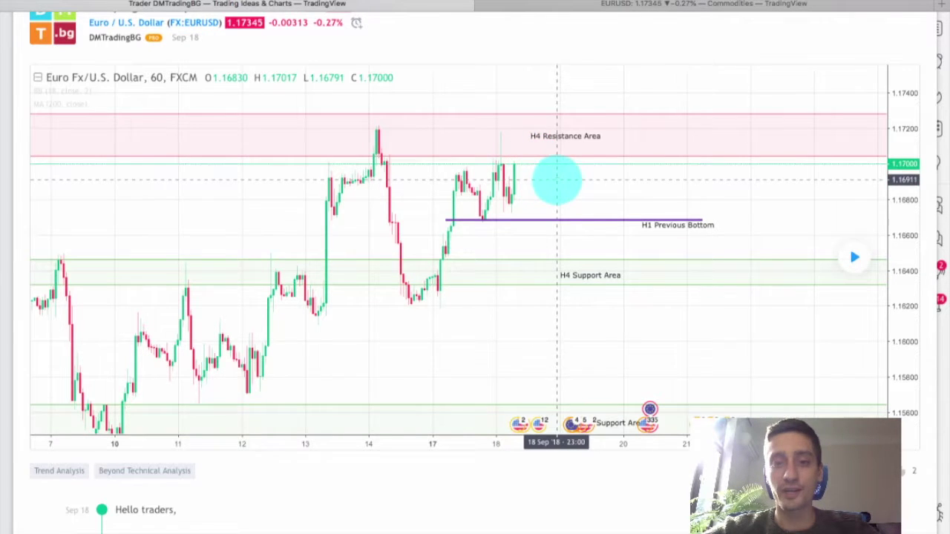
drag(557, 180, 575, 178)
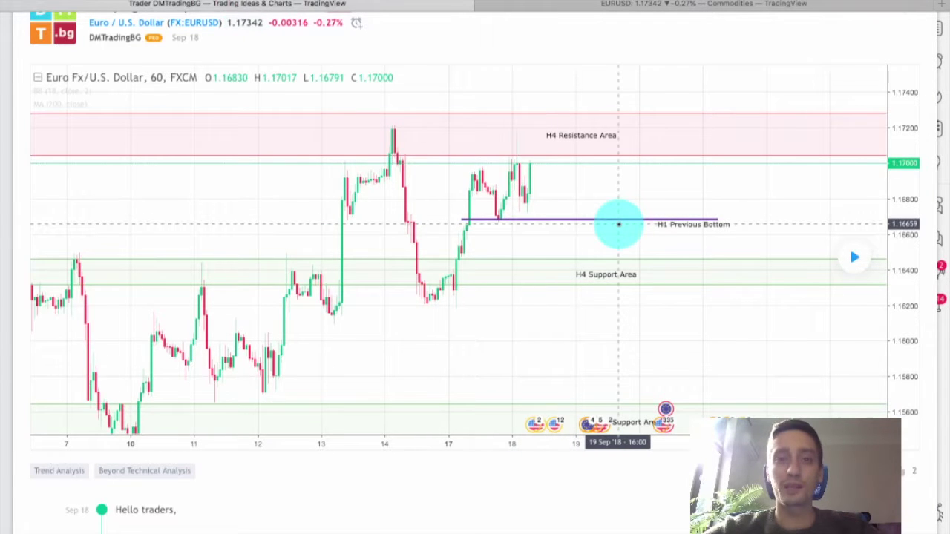
scroll(645, 197, right, 2)
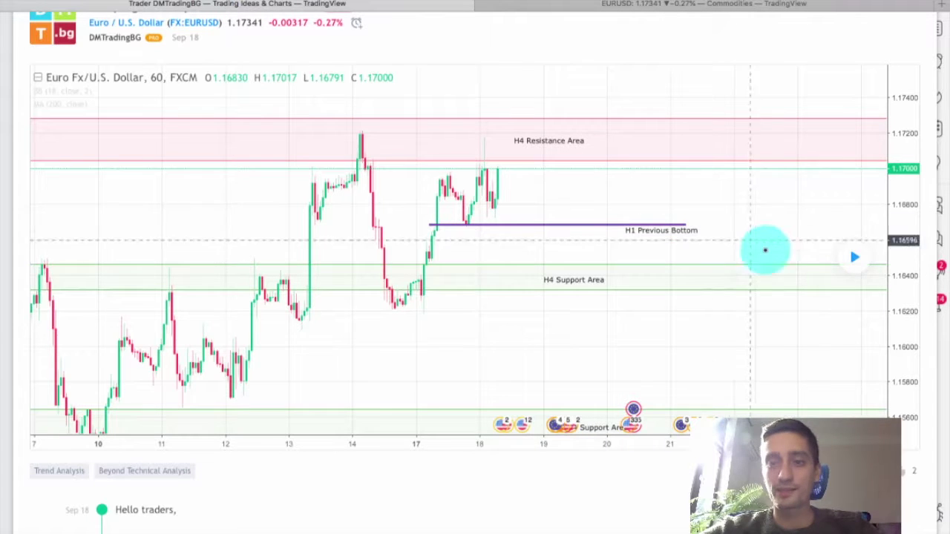
Step: Play the published idea forward and examine how price moved from 18 September onwards
click(854, 257)
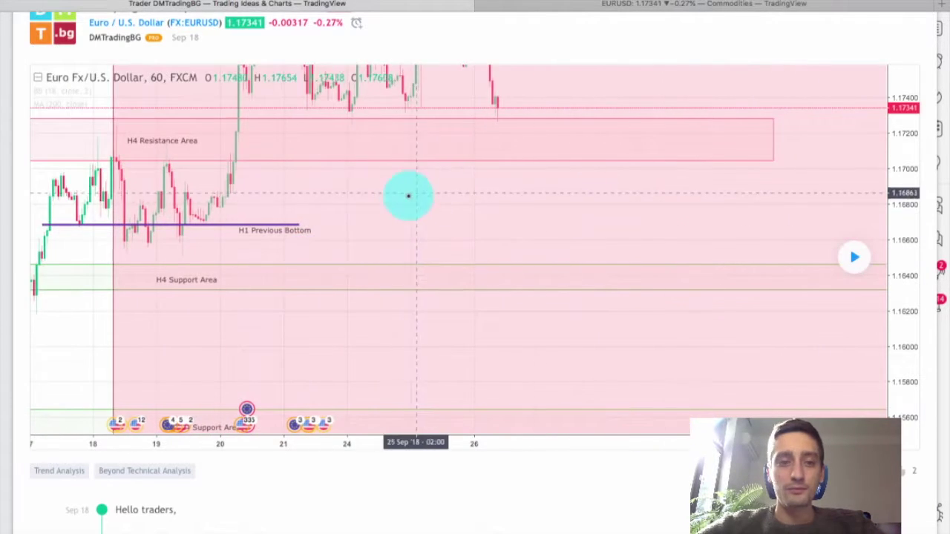
drag(443, 219, 551, 218)
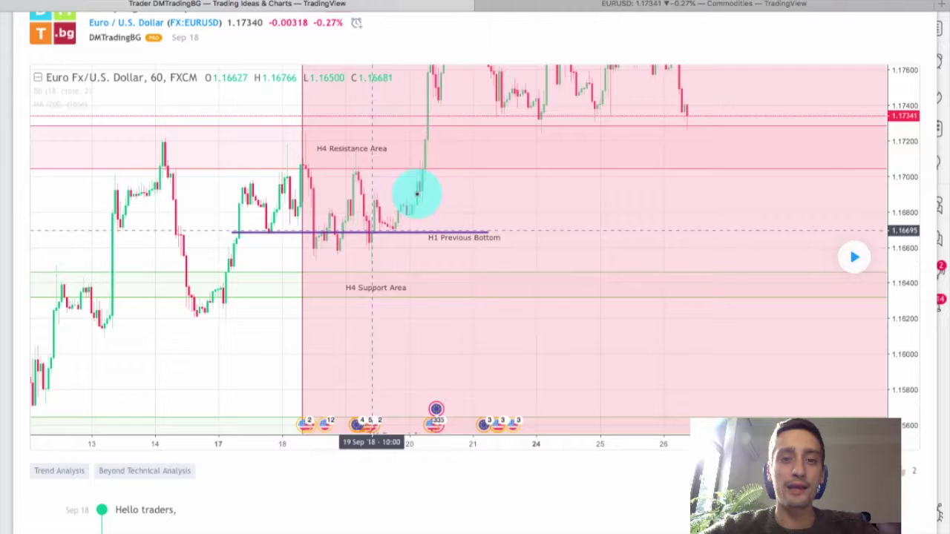
drag(560, 186, 515, 299)
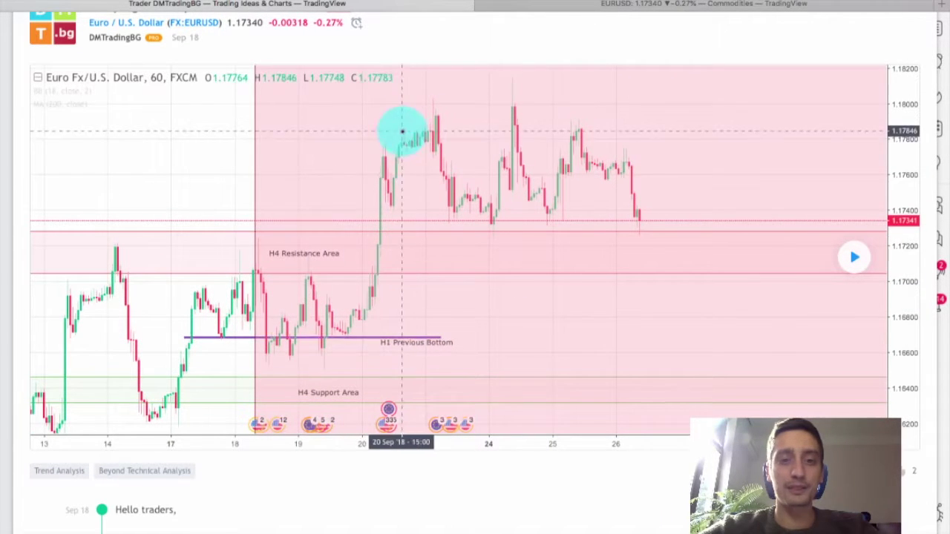
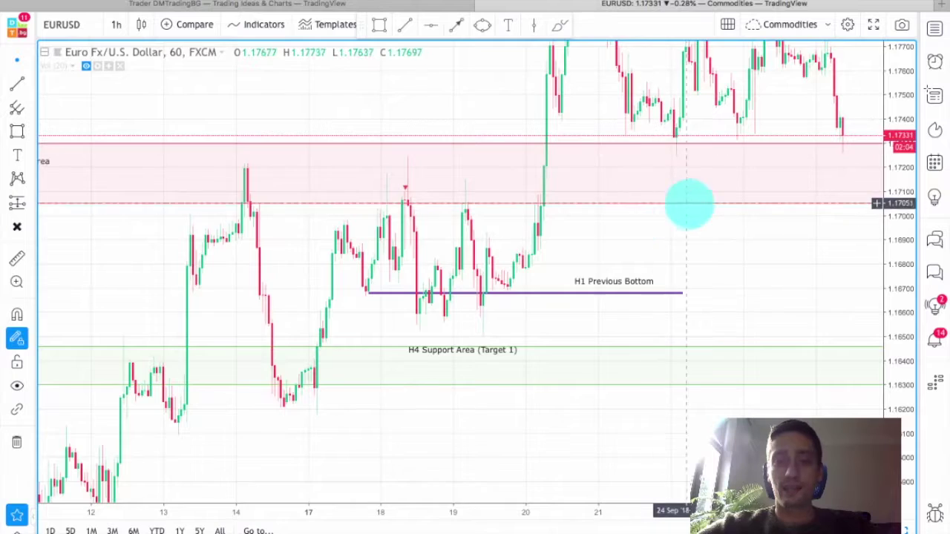
Step: Examine the price action on the 1-hour EURUSD chart around the short idea's marker, the resistance area and both support targets
drag(742, 259, 705, 299)
scroll(708, 296, down, 5)
drag(899, 227, 898, 291)
drag(761, 278, 764, 232)
scroll(764, 231, up, 5)
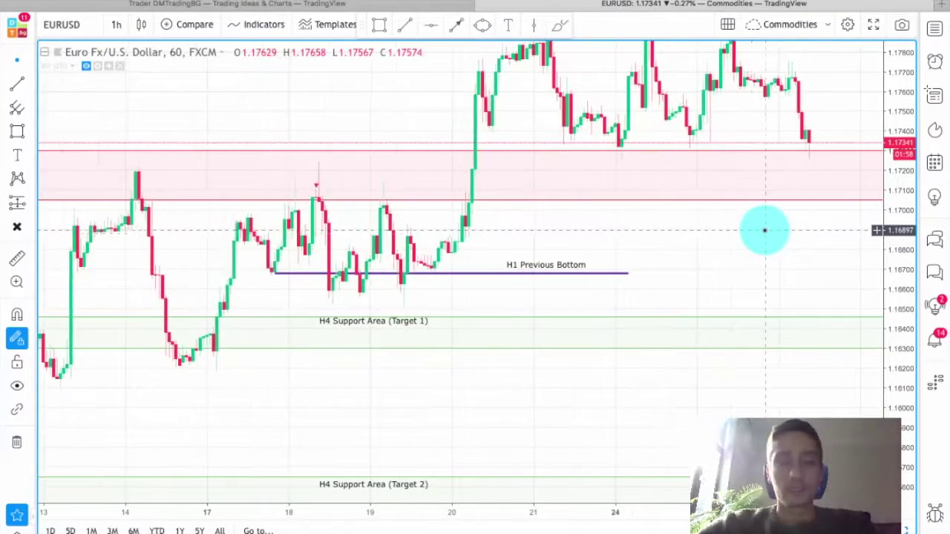
drag(676, 275, 762, 231)
drag(895, 275, 894, 226)
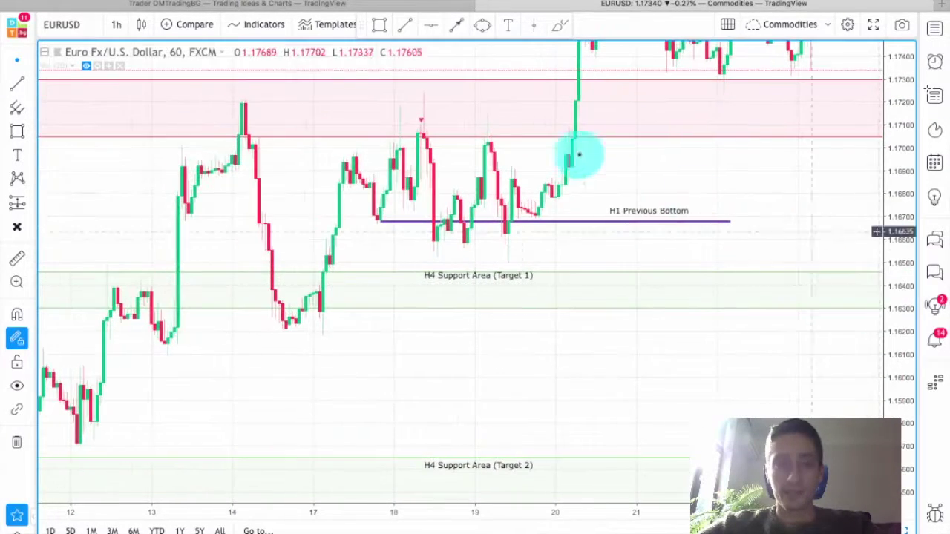
mouse_move(422, 120)
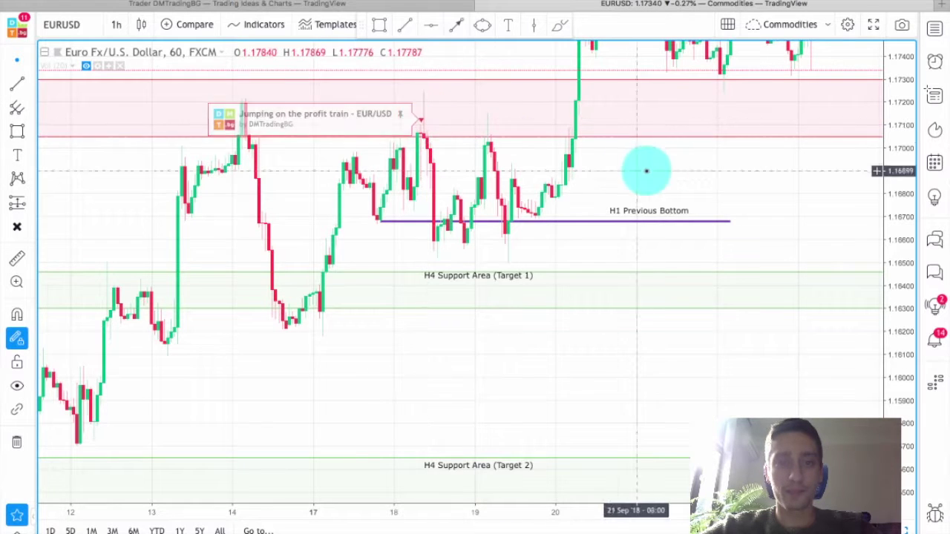
drag(702, 170, 702, 198)
scroll(703, 197, down, 2)
scroll(703, 197, up, 3)
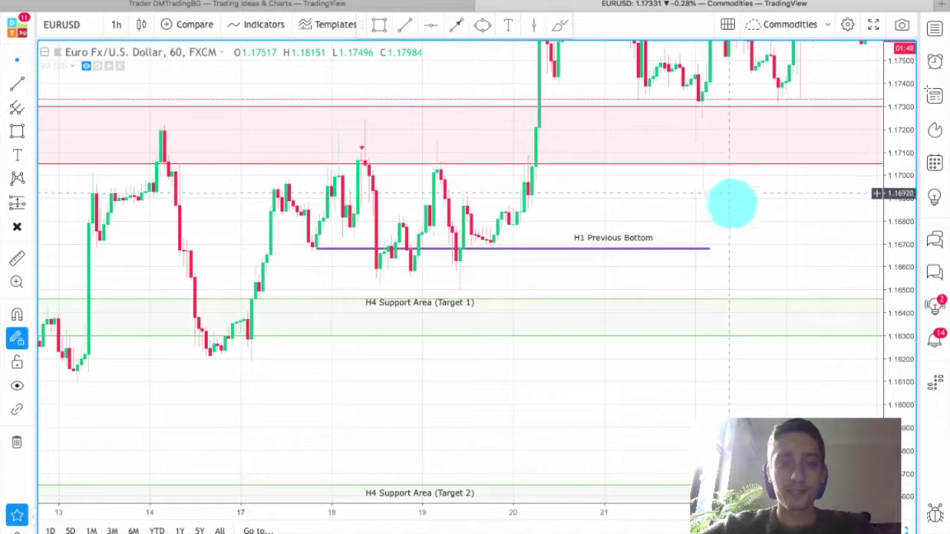
drag(728, 198, 733, 211)
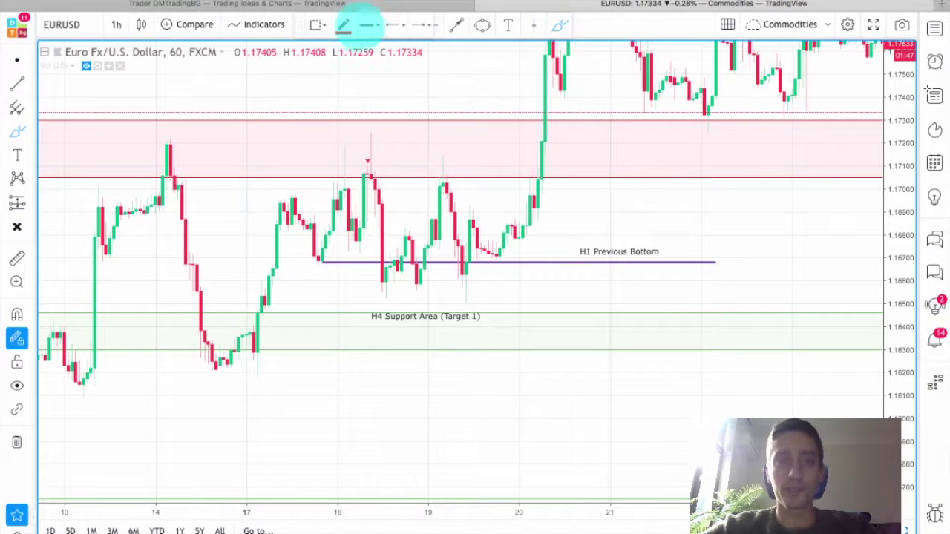
Step: Set the brush colour to blue and circle the 18 September peak around the idea's marker in the resistance area
click(344, 24)
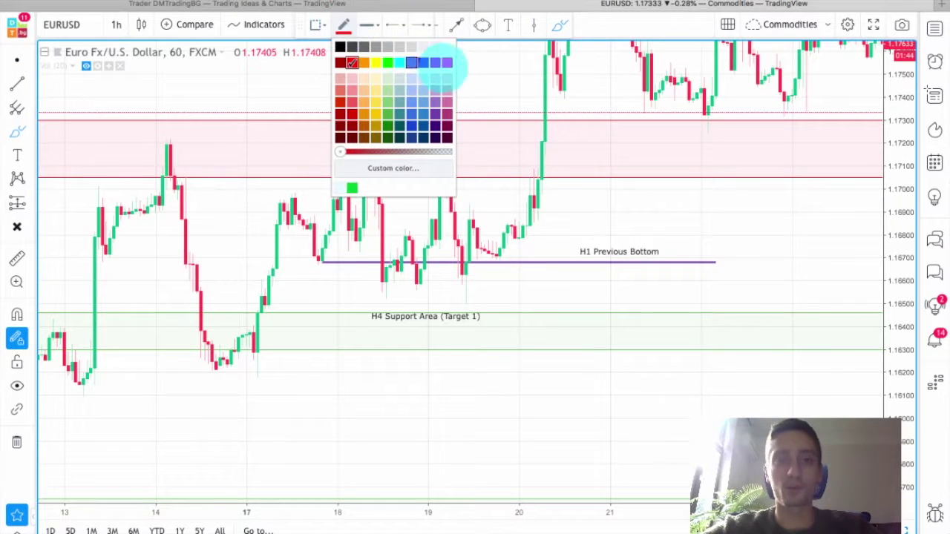
click(423, 62)
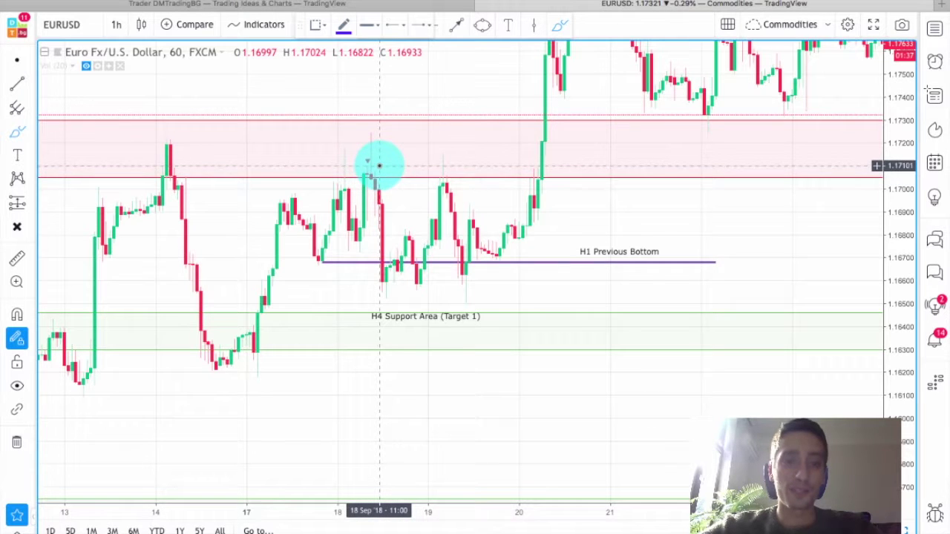
mouse_move(365, 135)
mouse_down()
mouse_move(354, 174)
mouse_move(388, 170)
mouse_move(381, 138)
mouse_up()
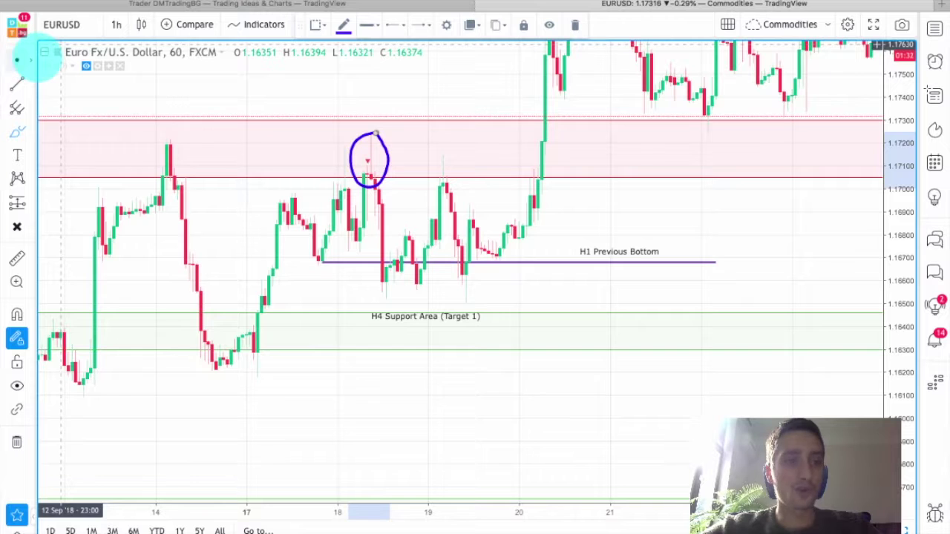
click(17, 59)
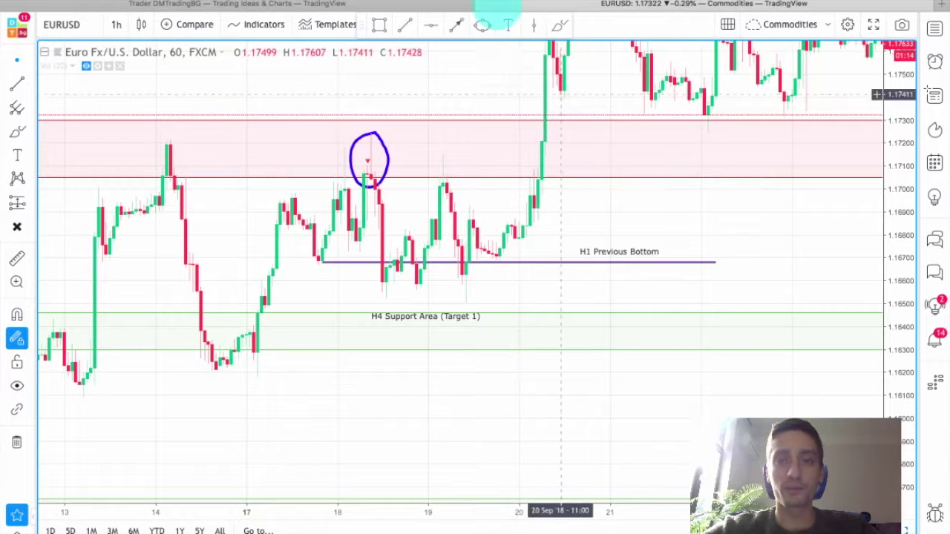
Step: Brush a short underline below the circled candles and draw a horizontal trend line at about 1.17003 from 17 Sep 21:00 to 19 Sep 06:00
click(560, 26)
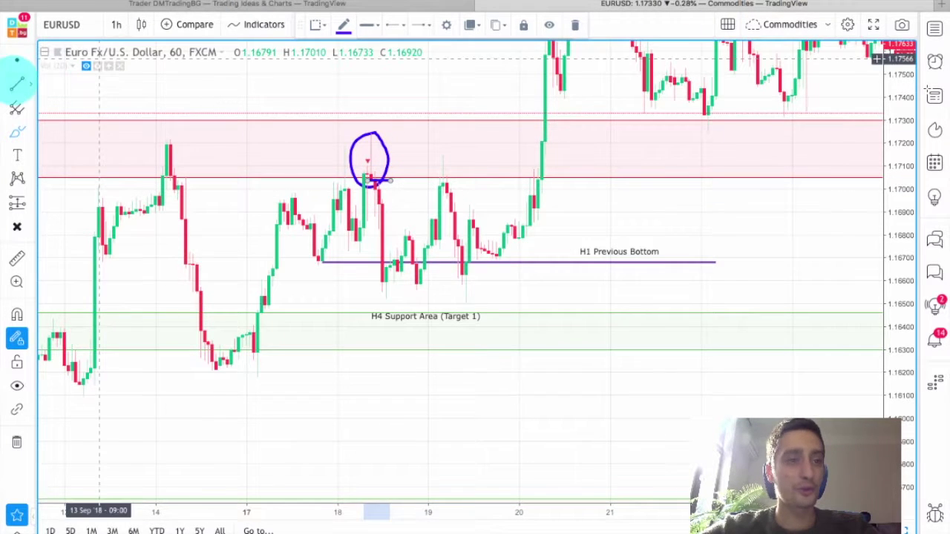
click(16, 84)
drag(325, 189, 450, 189)
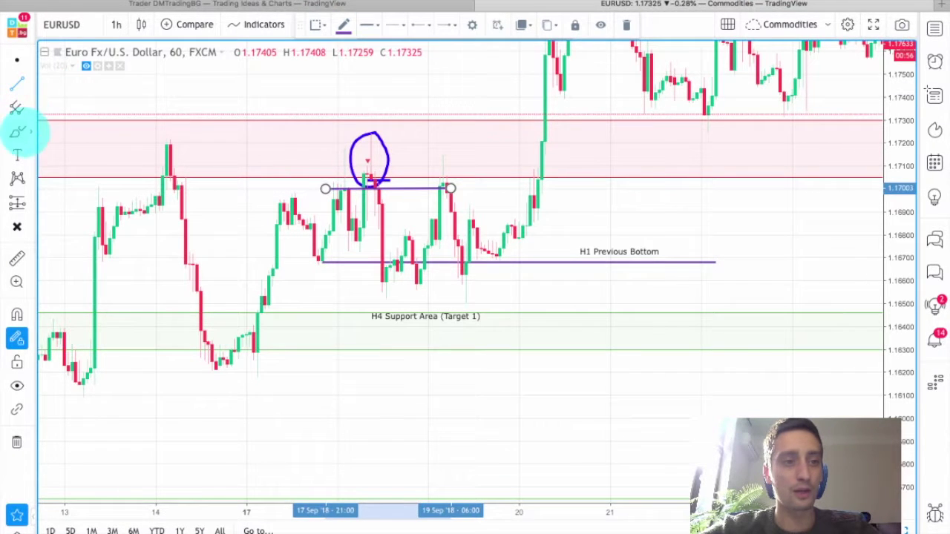
Step: Draw an upward arrow from below the H1 previous bottom line to just under the circled peak
click(30, 131)
click(32, 84)
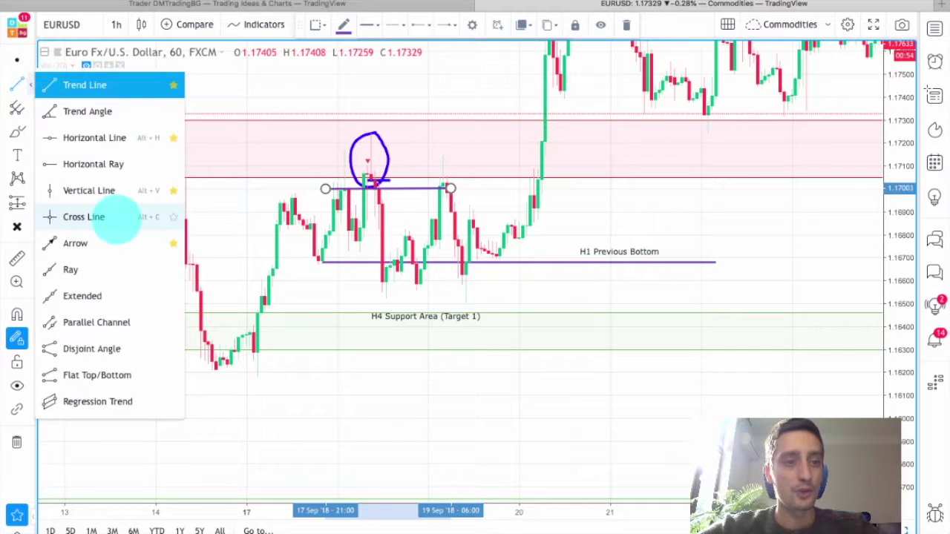
click(87, 241)
drag(325, 281, 378, 206)
click(492, 206)
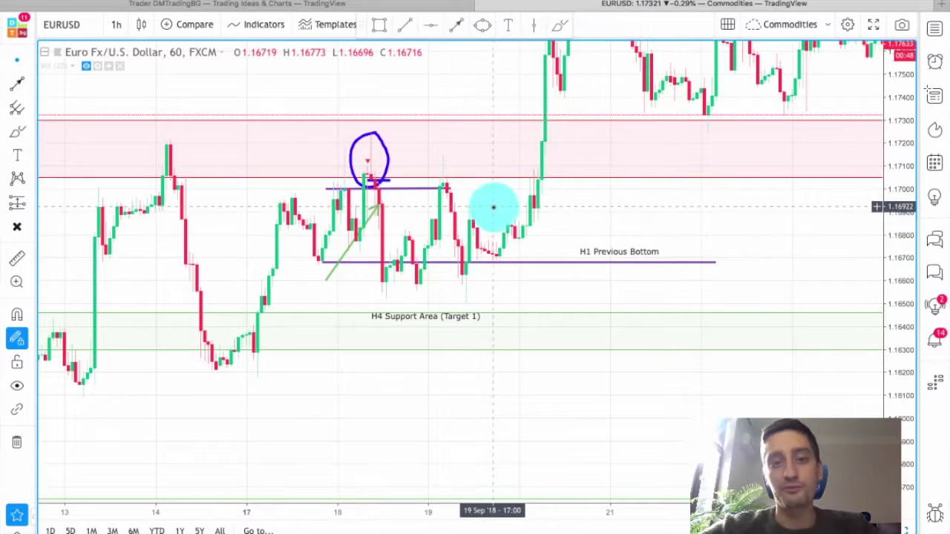
Step: Circle the second peak on 19 September with the brush and mark a short horizontal stroke beneath it
scroll(494, 207, up, 2)
drag(591, 196, 641, 178)
scroll(546, 209, up, 1)
scroll(548, 208, up, 1)
scroll(472, 241, down, 2)
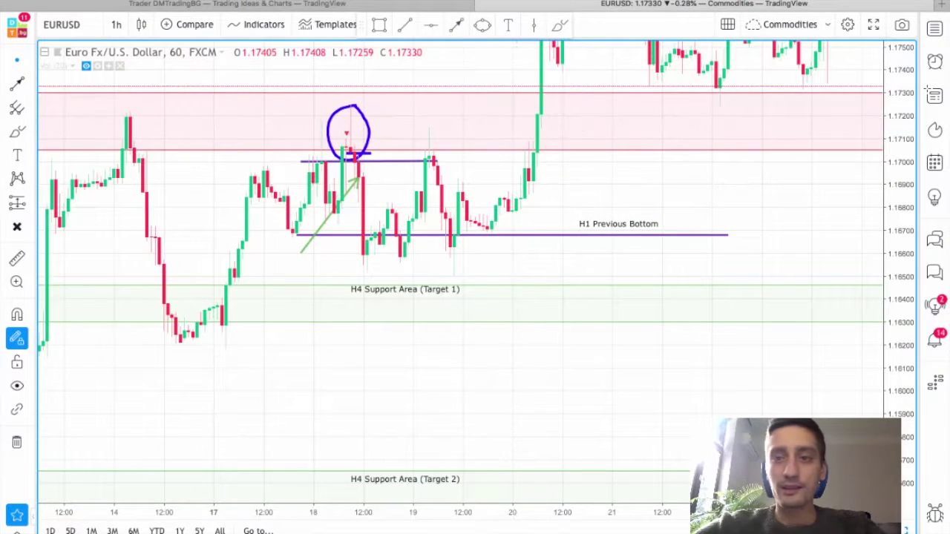
click(17, 132)
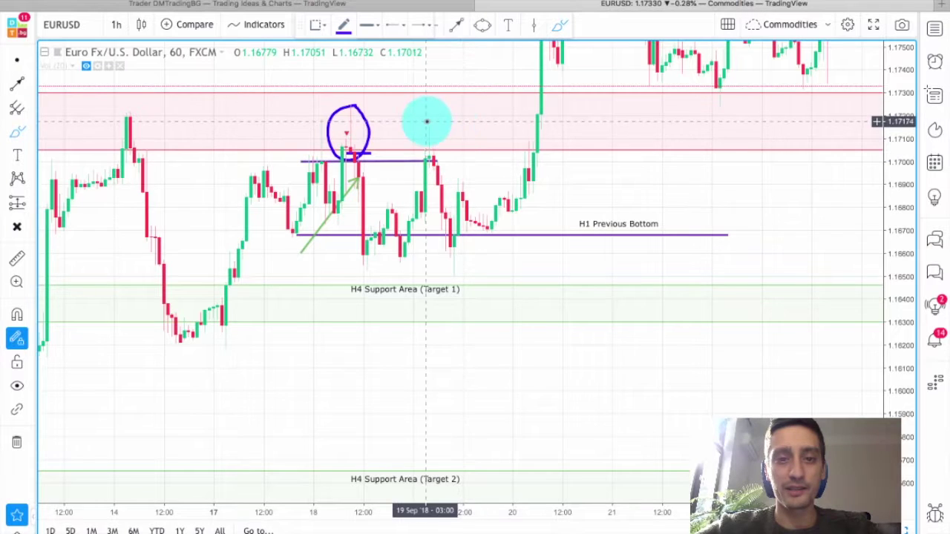
mouse_move(427, 130)
mouse_down()
mouse_move(424, 160)
mouse_move(437, 135)
mouse_move(448, 153)
mouse_move(439, 154)
mouse_up()
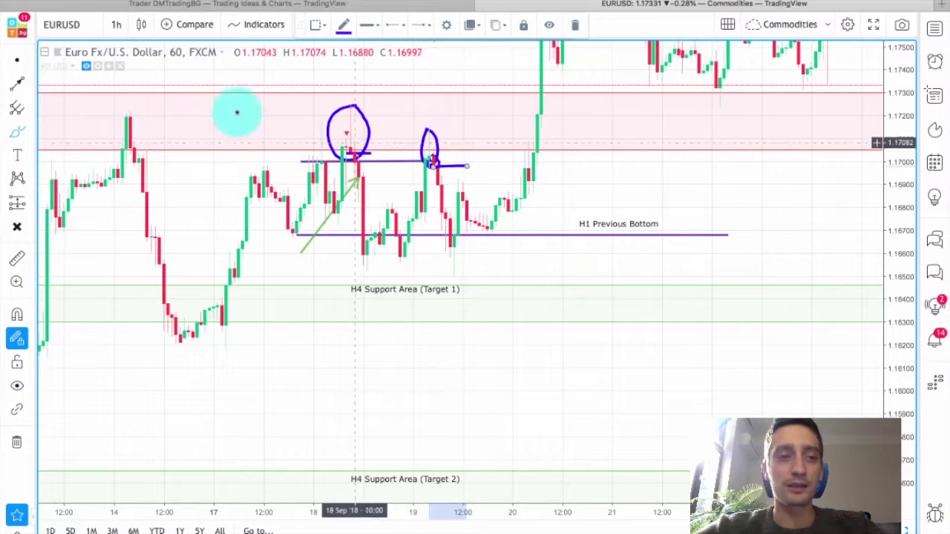
click(556, 250)
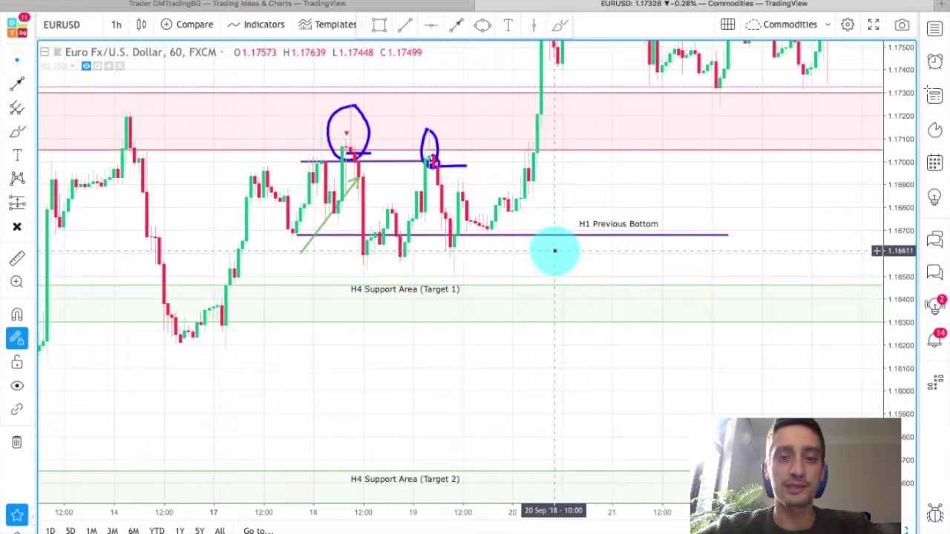
Step: Change the chart interval to 15 minutes and examine the candles inside the two circled peaks
click(116, 25)
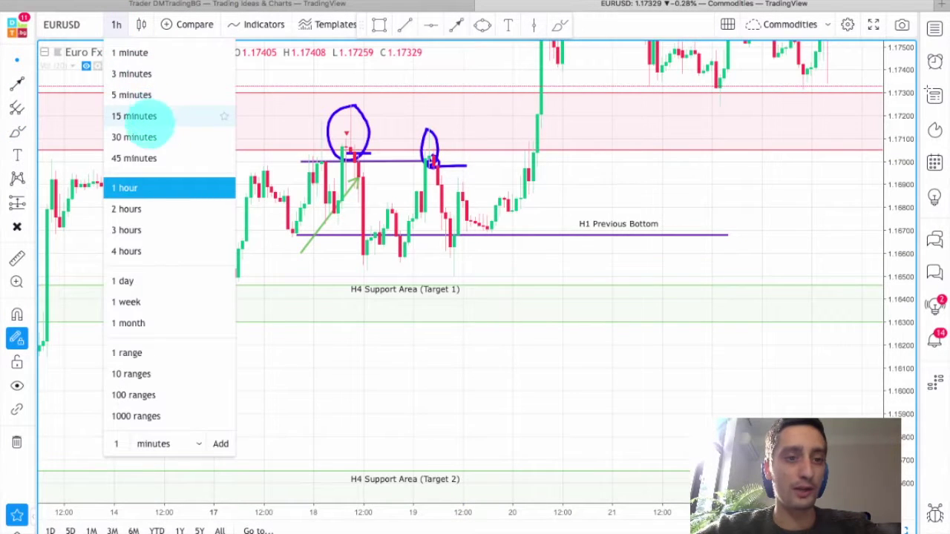
click(137, 116)
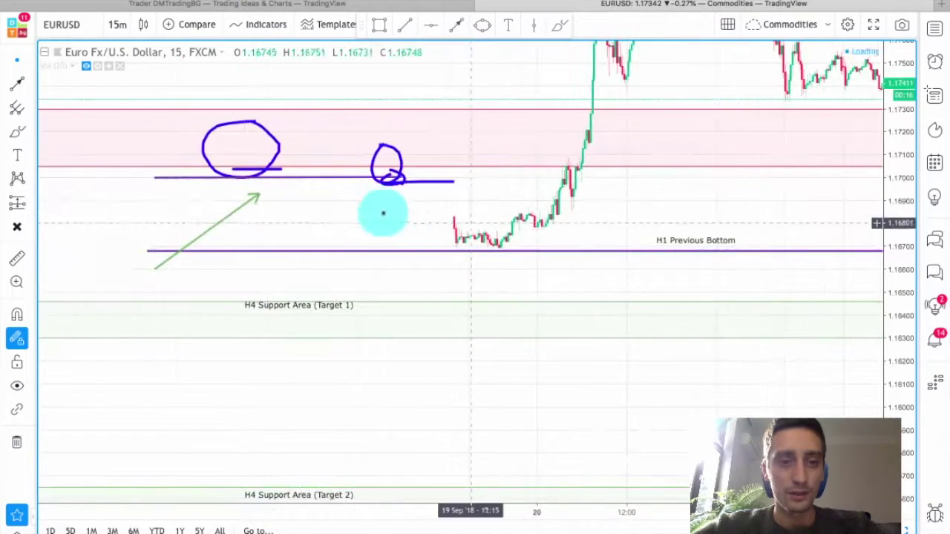
drag(347, 208, 566, 222)
scroll(556, 221, up, 5)
drag(349, 230, 636, 199)
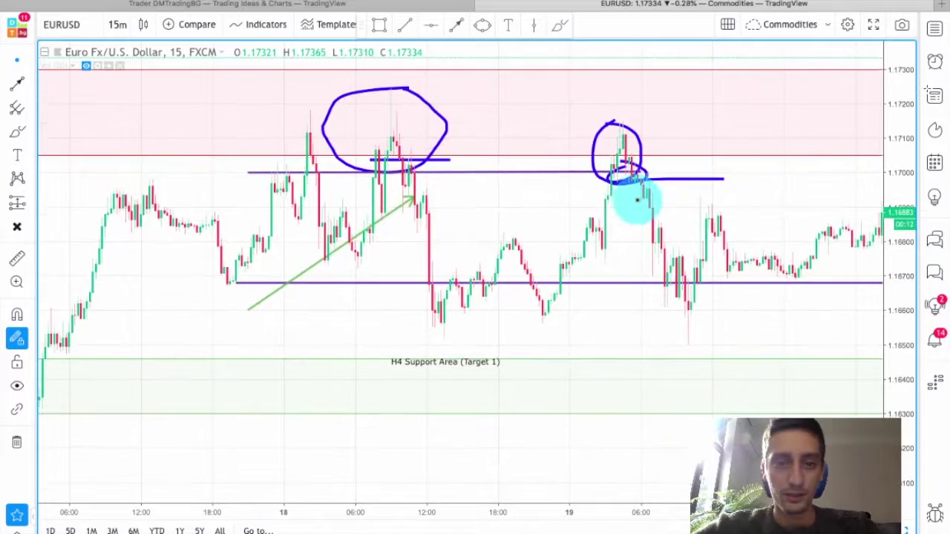
scroll(631, 201, up, 4)
drag(351, 201, 523, 237)
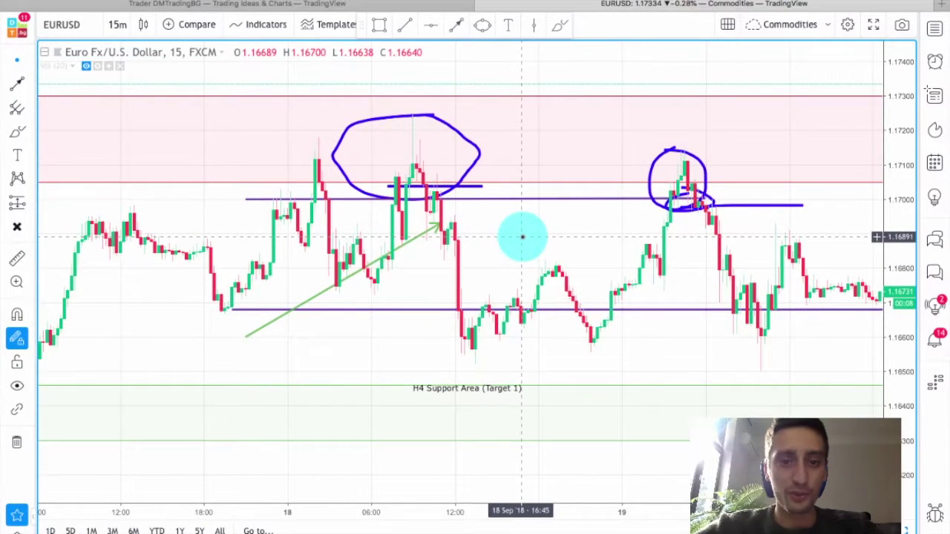
Step: Delete the brush circle and the short underline around the 18 September peak
click(469, 171)
scroll(468, 171, left, 1)
key(BackSpace)
click(468, 185)
key(BackSpace)
Step: Raise the upper purple trend line to about 1.17123 and place a copy of it at about 1.17070
drag(493, 199, 482, 157)
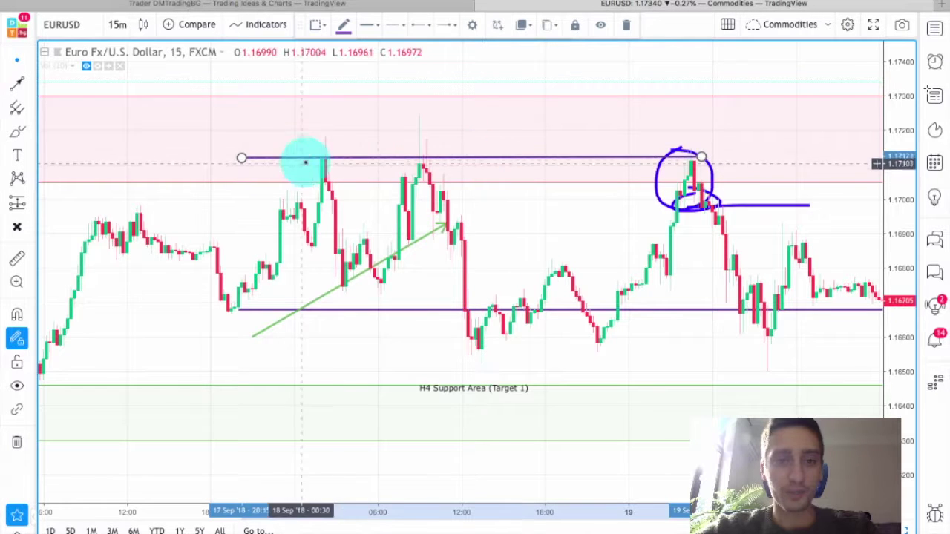
drag(380, 157, 471, 174)
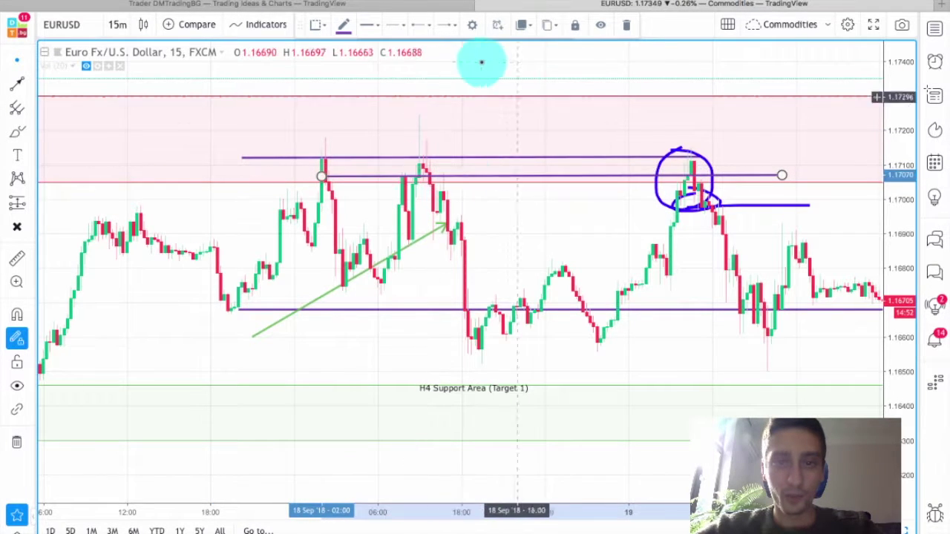
Step: Move the tip of the green arrow up to about 1.17038 at 18 Sep 10:00
drag(445, 222, 432, 184)
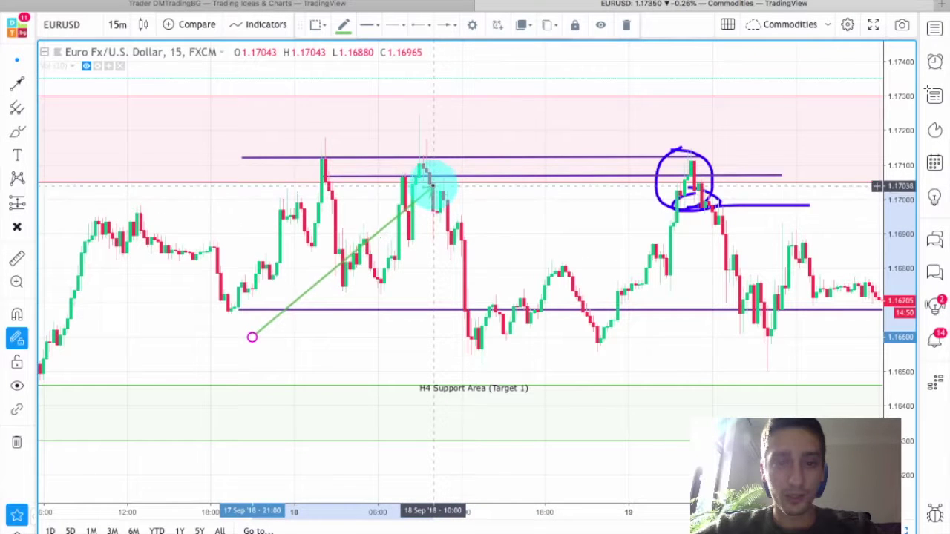
click(517, 205)
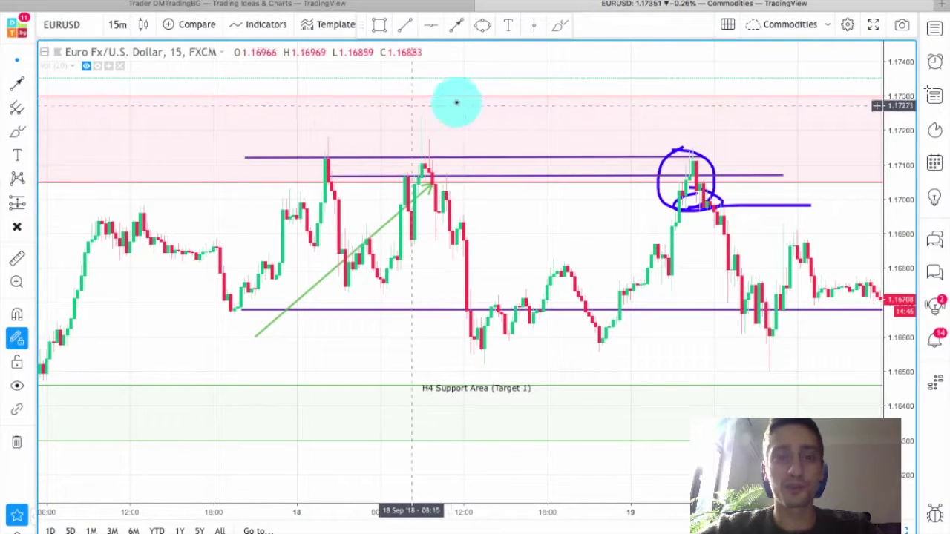
Step: Delete the brush circles and horizontal strokes around the 19 September peak
drag(551, 212, 431, 210)
click(489, 189)
key(Delete)
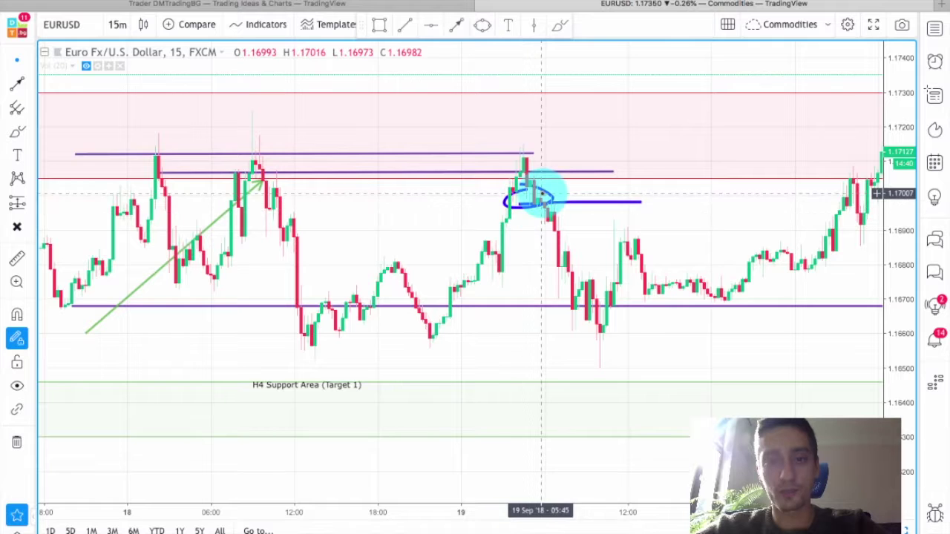
click(545, 192)
key(Delete)
click(572, 202)
key(Delete)
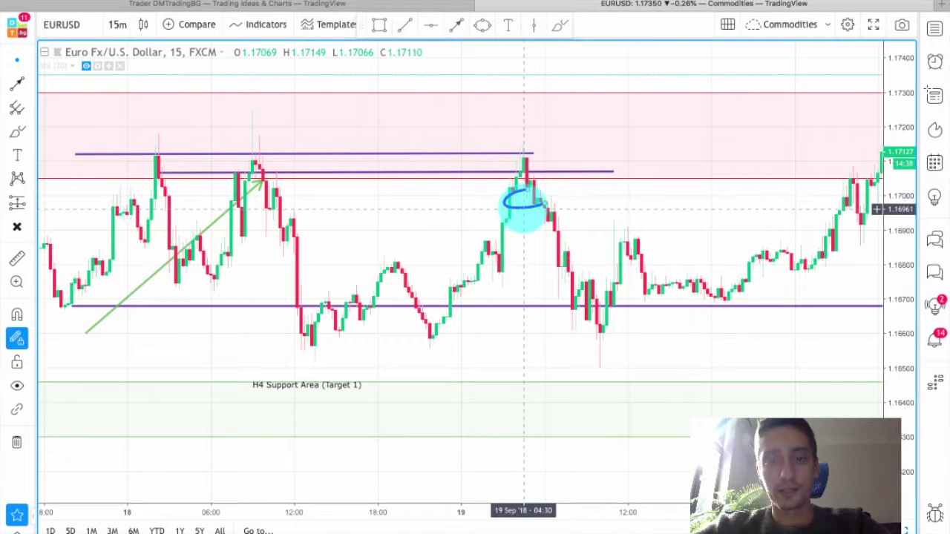
Step: Circle the topmost candles of the 19 September peak with a narrow brush oval
drag(617, 204, 567, 193)
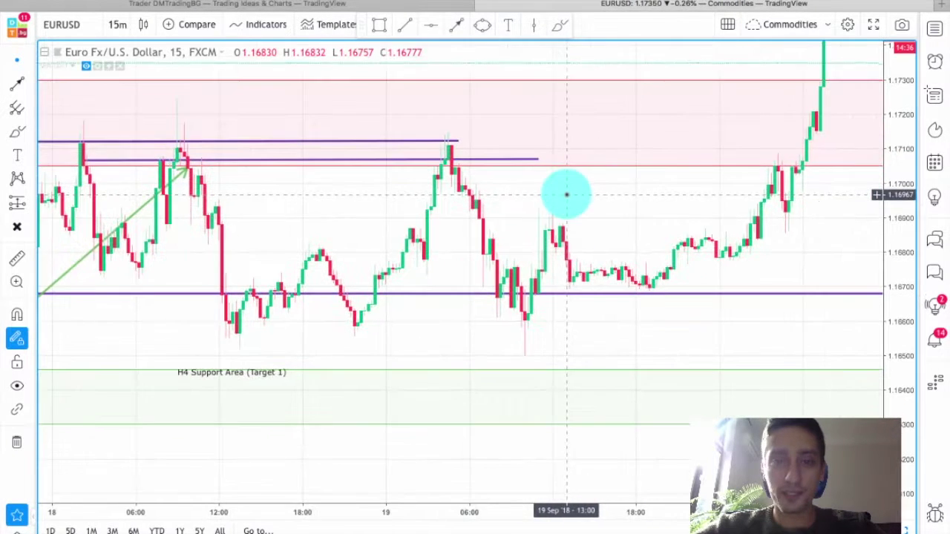
click(559, 26)
mouse_move(450, 140)
mouse_down()
mouse_move(446, 178)
mouse_move(456, 140)
mouse_up()
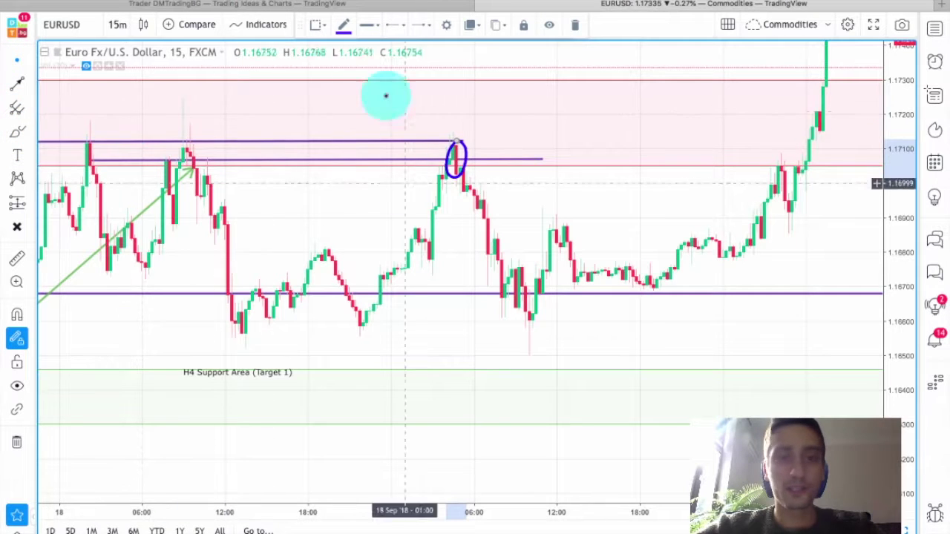
Step: Draw a blue horizontal trend line at about 1.17026 from 19 Sep 00:00 to 10:00 and place a copy at about 1.16982
click(31, 84)
click(97, 86)
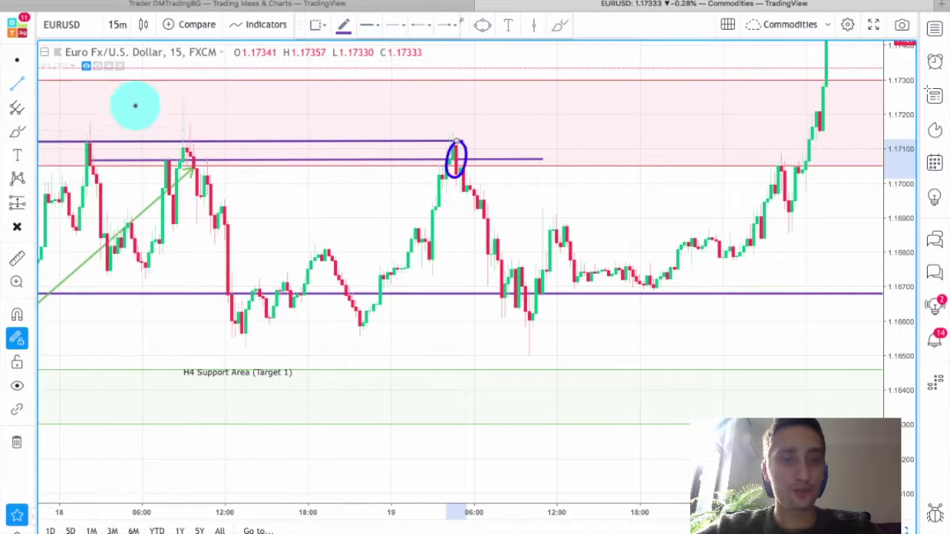
click(390, 173)
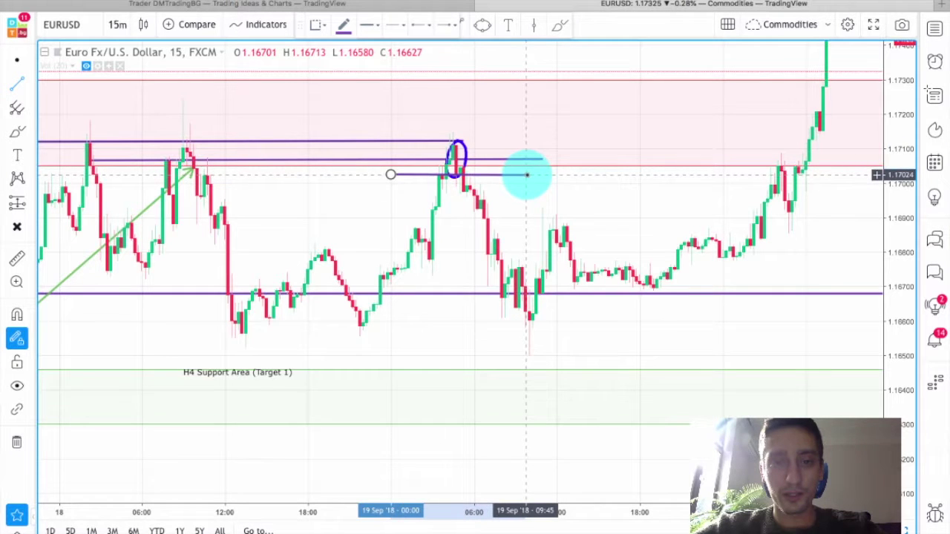
click(528, 174)
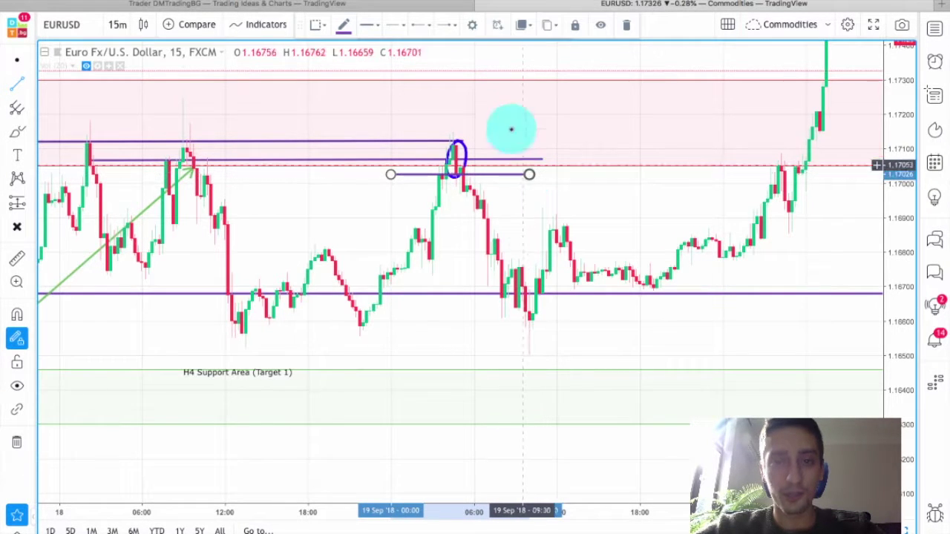
click(344, 25)
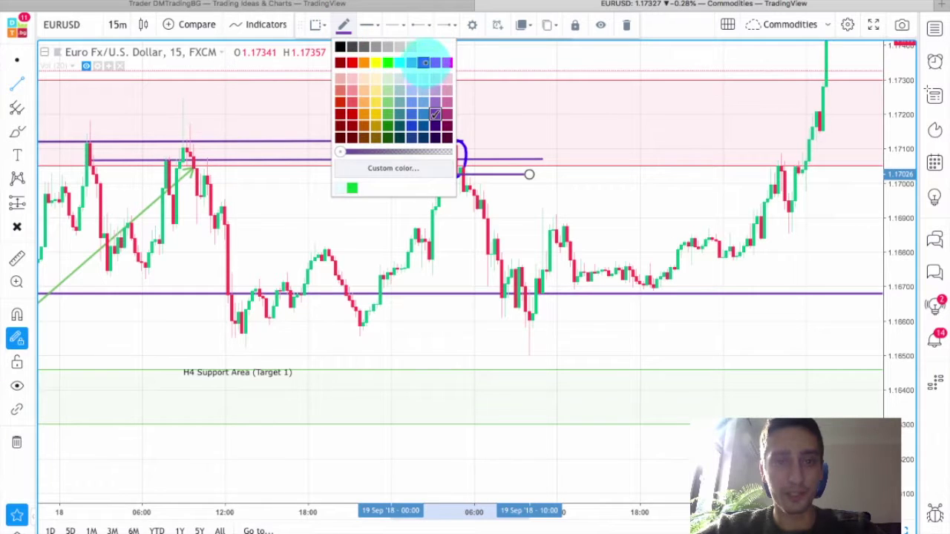
click(425, 62)
mouse_move(499, 174)
mouse_down()
mouse_move(494, 153)
mouse_move(495, 189)
mouse_up()
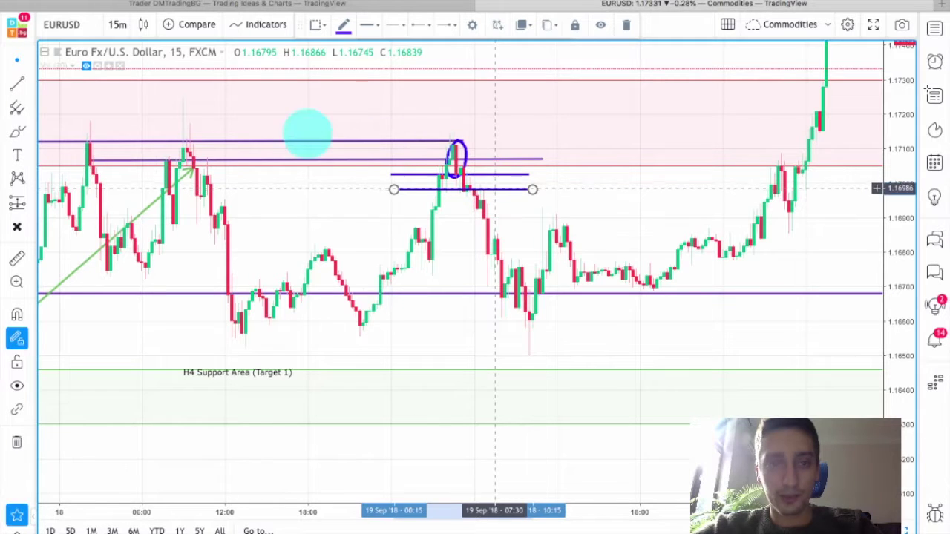
Step: Draw a green arrow rising to about 1.16961 at 19 Sep 06:00, just under the lower blue line
click(30, 85)
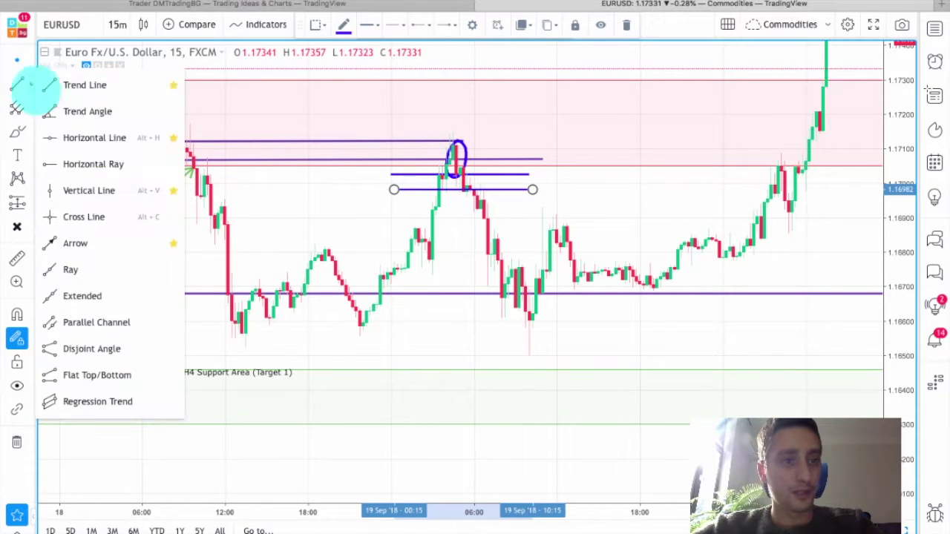
click(96, 244)
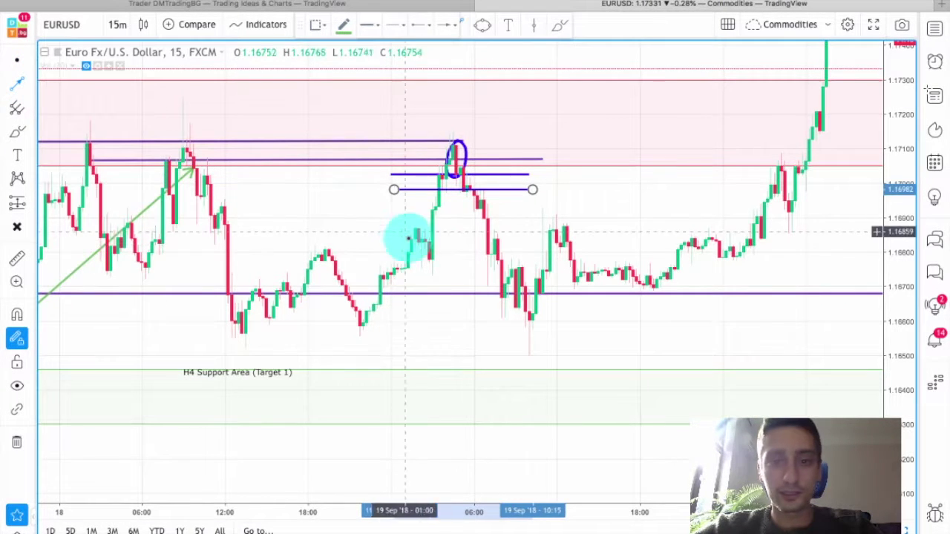
click(449, 230)
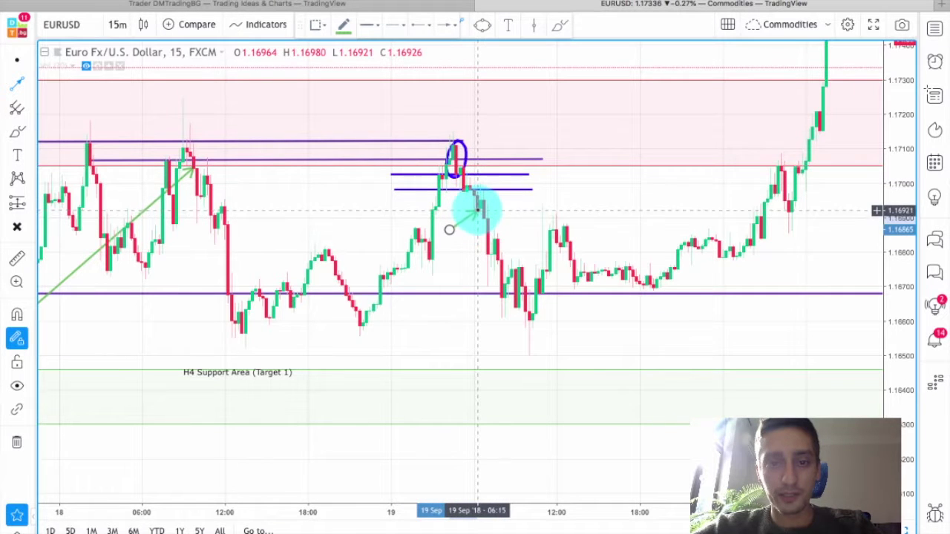
click(475, 197)
click(17, 59)
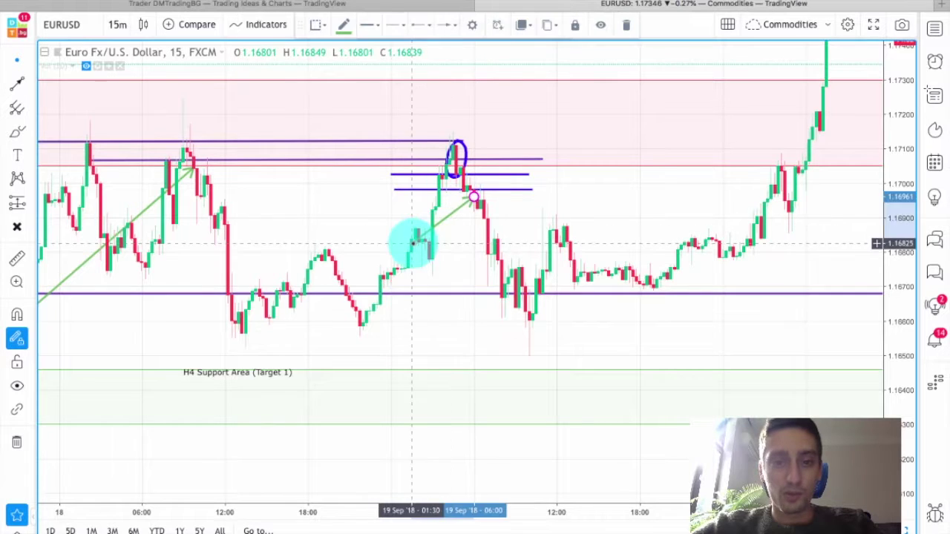
scroll(581, 222, down, 1)
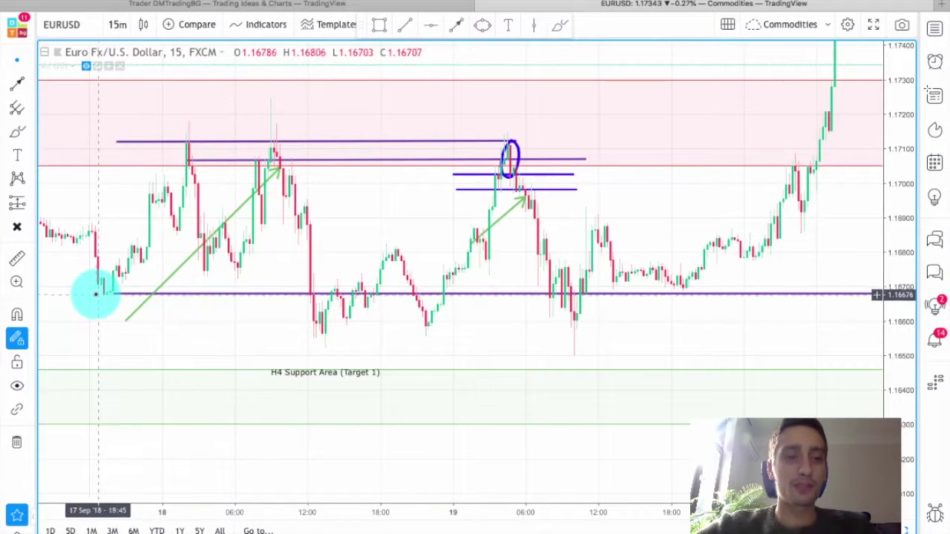
Step: Set the brush color to red and circle the 17 September low at the start of the lower purple line
click(557, 25)
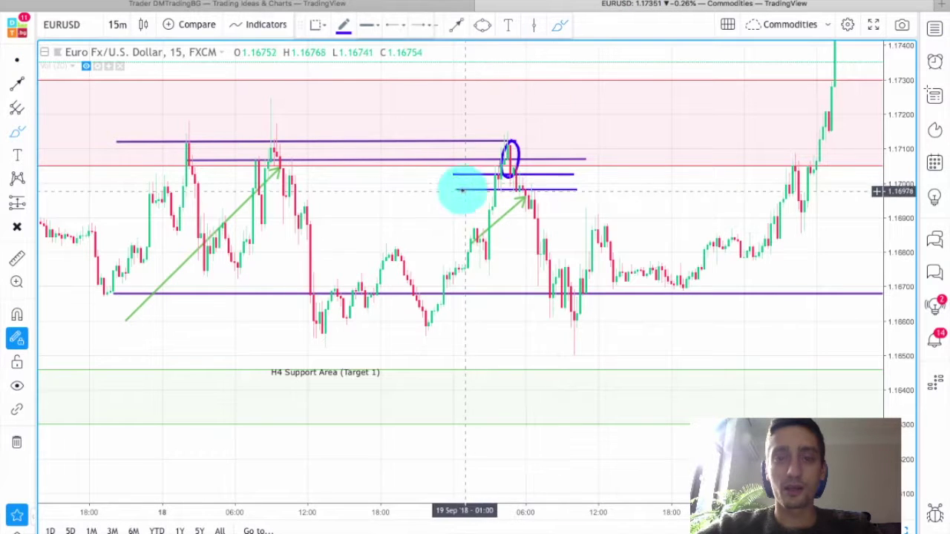
click(344, 25)
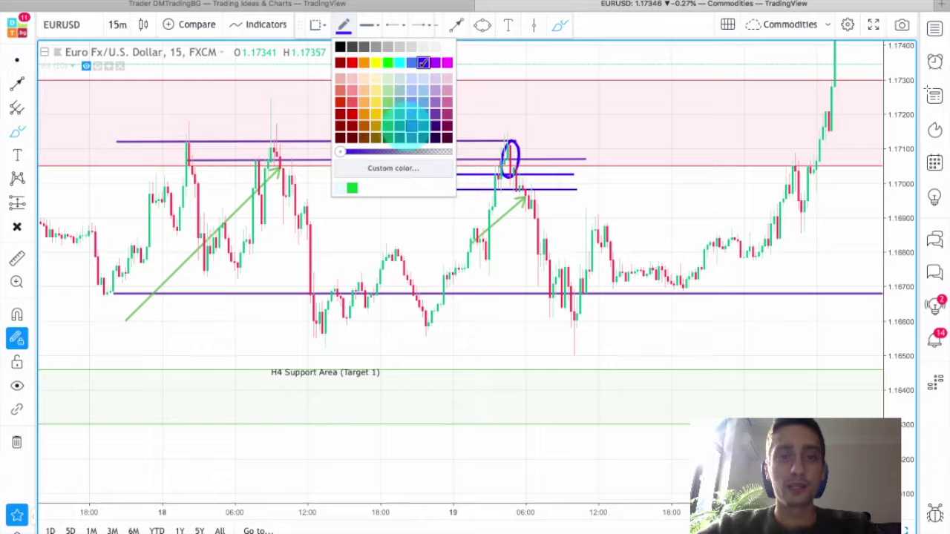
click(352, 102)
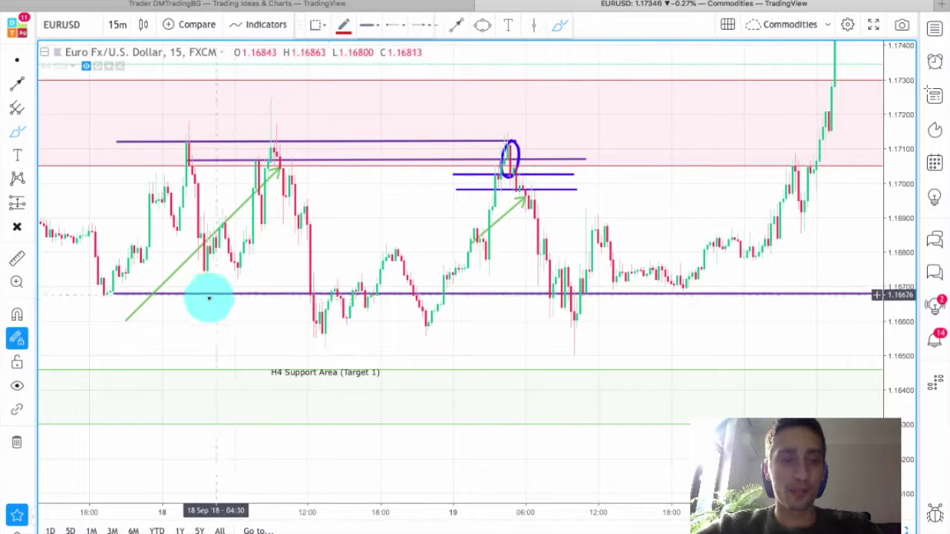
mouse_move(115, 290)
mouse_down()
mouse_move(96, 303)
mouse_move(99, 282)
mouse_move(115, 291)
mouse_up()
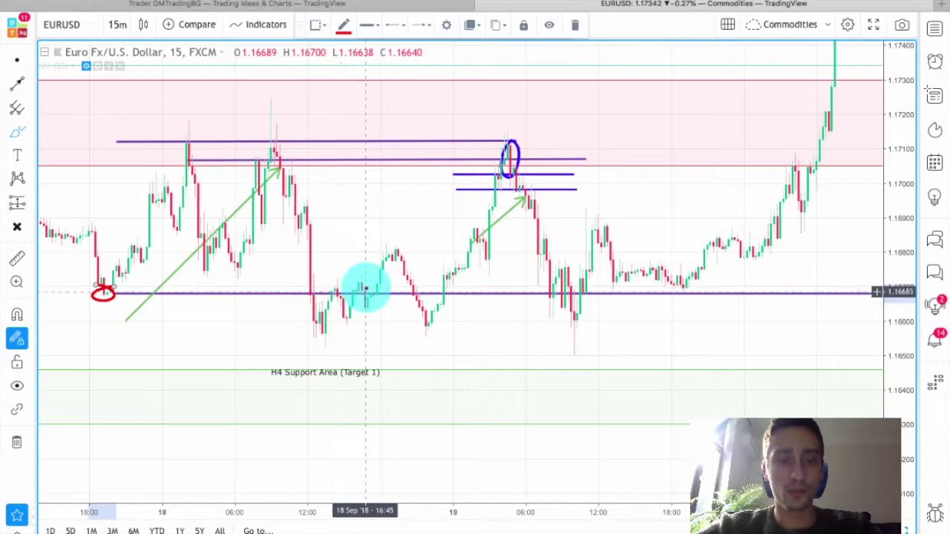
Step: Circle the two 18 September retests of the lower purple line in red and mark the 19 September low and rebound
drag(327, 299, 344, 300)
drag(357, 276, 366, 277)
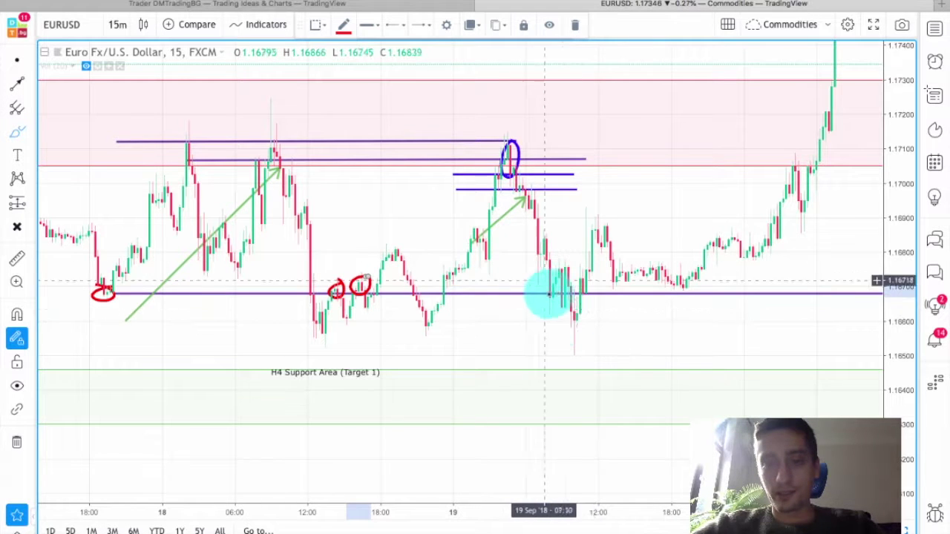
drag(572, 322, 574, 361)
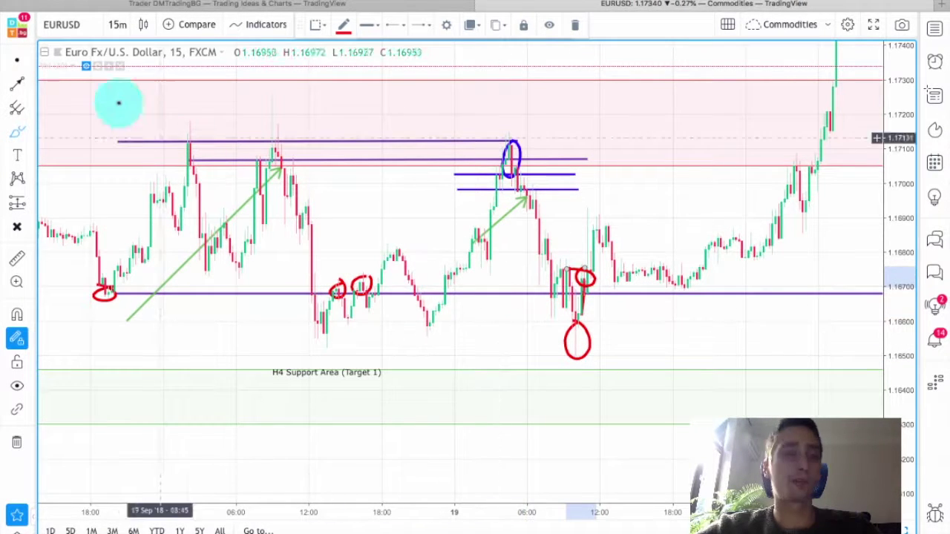
click(685, 322)
Step: Change the chart interval to 1 hour and bring the price action from 18 to 26 September into view
scroll(697, 321, up, 2)
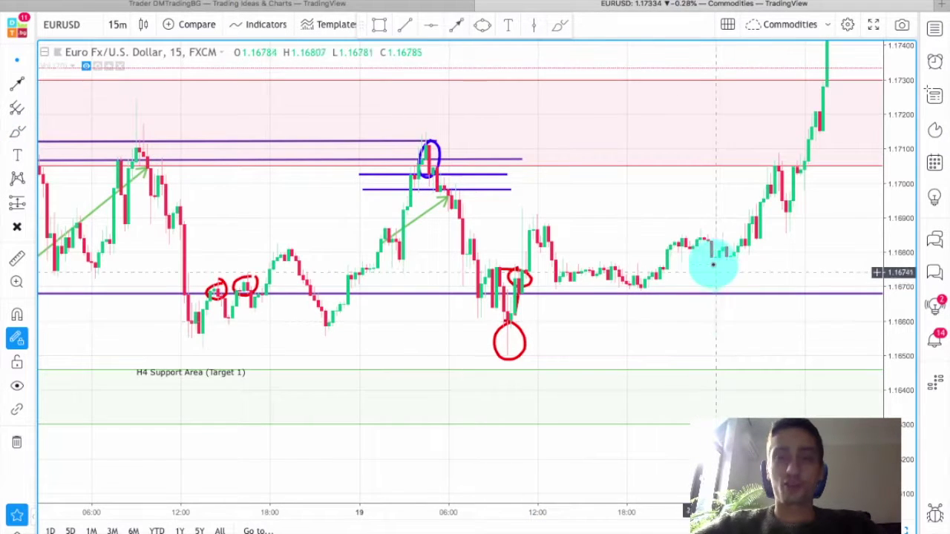
scroll(708, 265, left, 3)
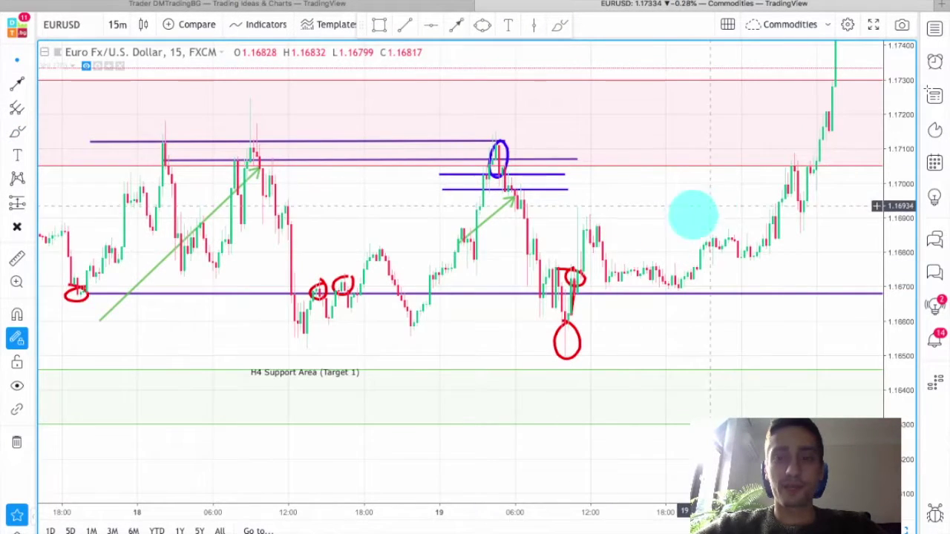
scroll(626, 252, right, 8)
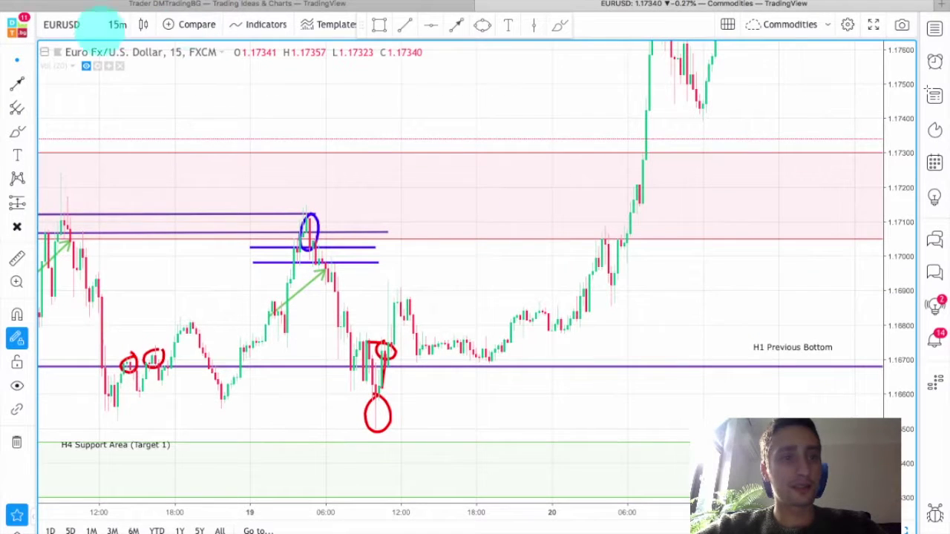
click(117, 24)
click(126, 187)
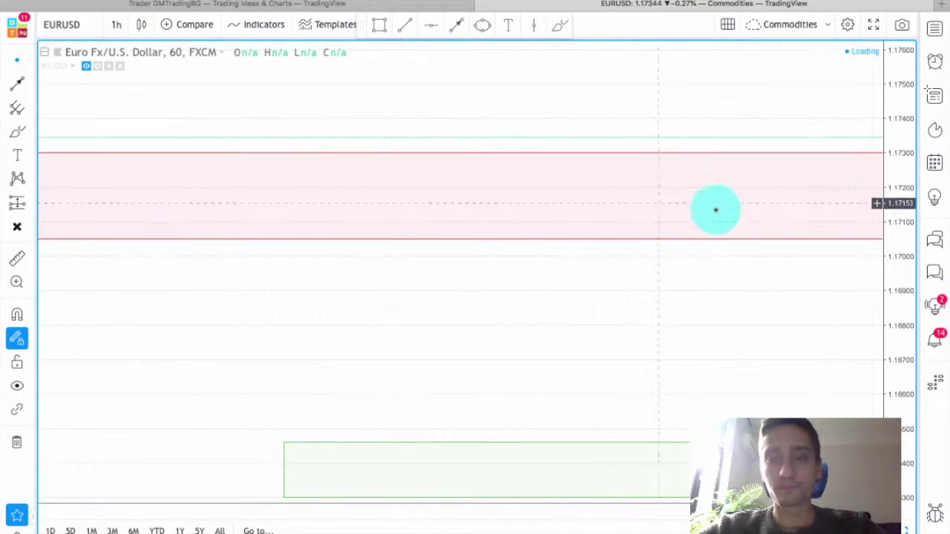
scroll(772, 233, right, 20)
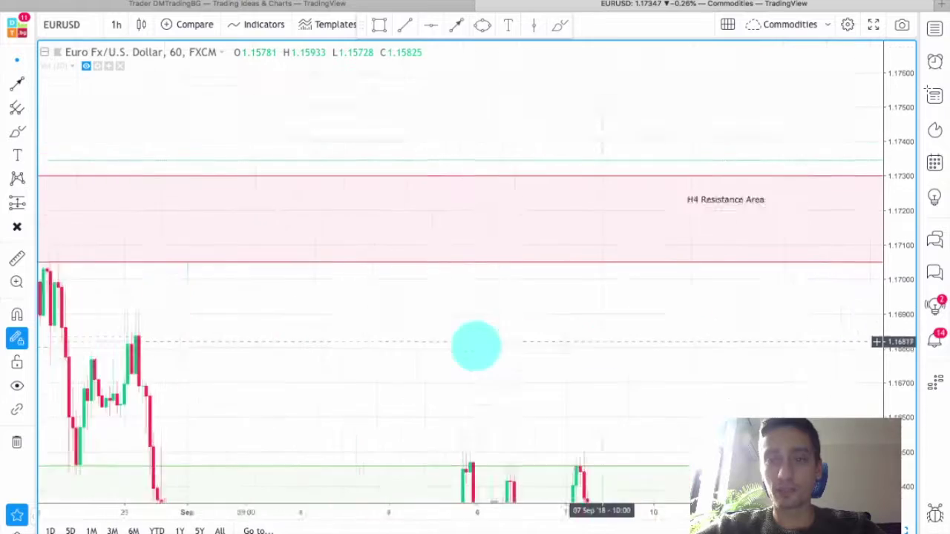
drag(798, 335, 426, 363)
drag(890, 157, 894, 221)
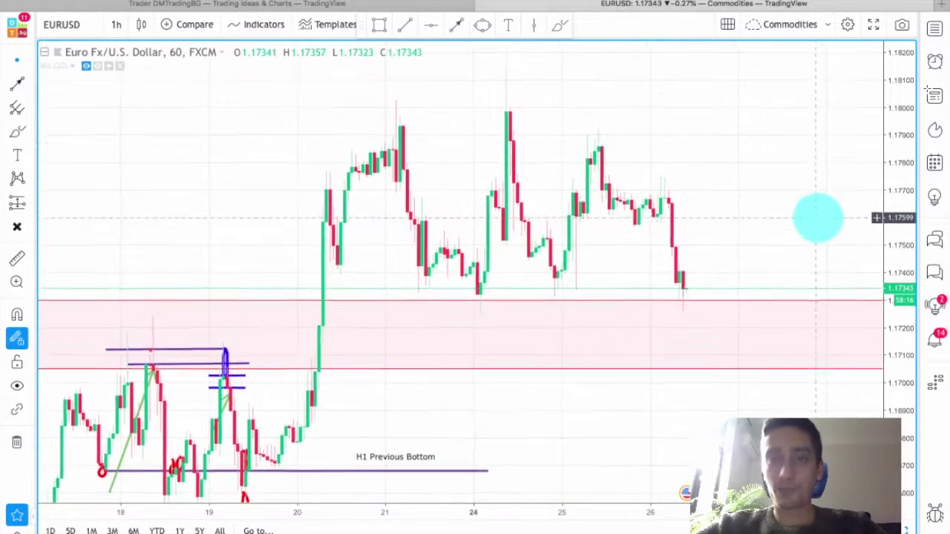
Step: Circle the 24, 25 and 26 September lows above the H4 resistance area with an orange brush
click(558, 24)
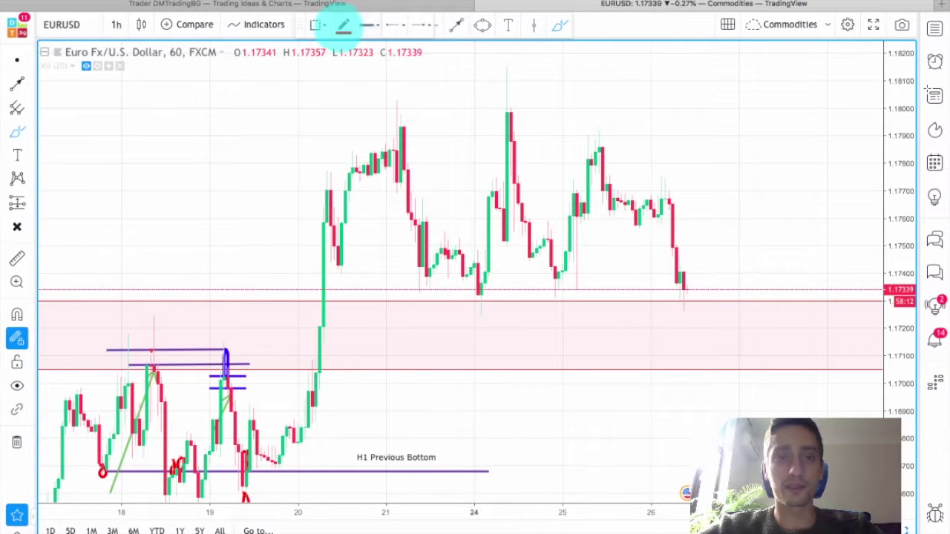
click(342, 25)
click(363, 101)
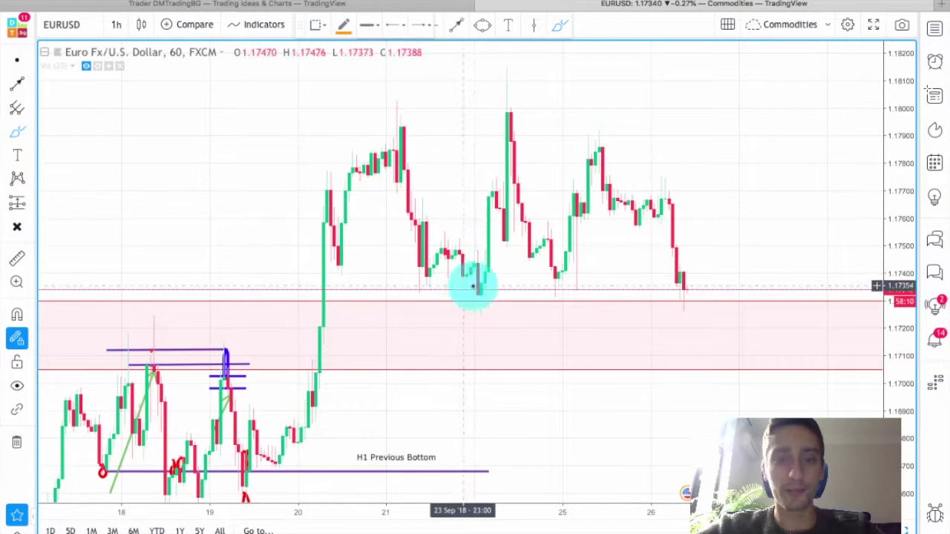
mouse_move(494, 278)
mouse_down()
mouse_move(456, 282)
mouse_move(488, 303)
mouse_move(446, 279)
mouse_move(456, 283)
mouse_up()
mouse_move(565, 274)
mouse_down()
mouse_move(547, 303)
mouse_move(576, 275)
mouse_move(548, 277)
mouse_up()
mouse_move(711, 292)
mouse_down()
mouse_move(670, 282)
mouse_move(700, 314)
mouse_move(693, 282)
mouse_move(686, 285)
mouse_up()
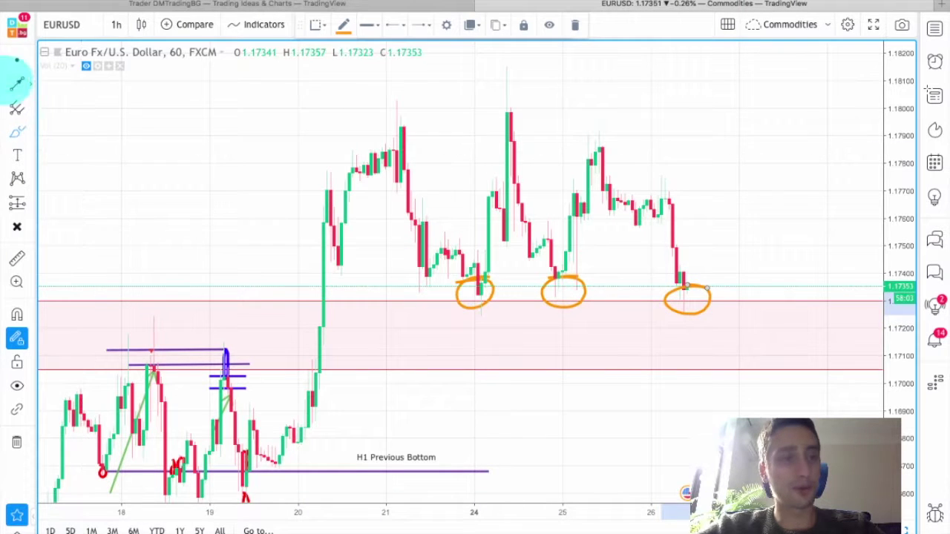
click(16, 59)
Step: Draw a green arrow from the last circled low at about 1.17331 up to about 1.17745 at 27 Sep 06:00
drag(772, 217, 645, 223)
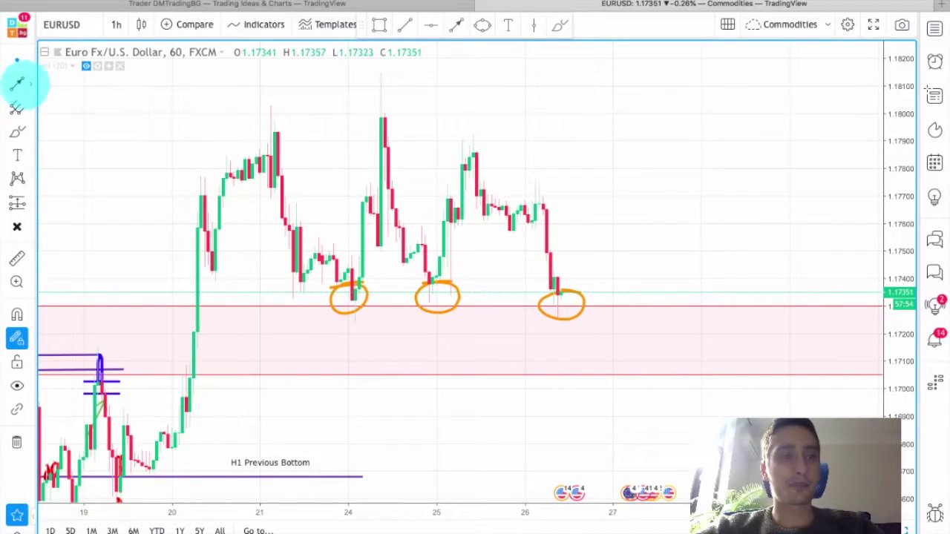
click(17, 83)
drag(571, 298, 636, 182)
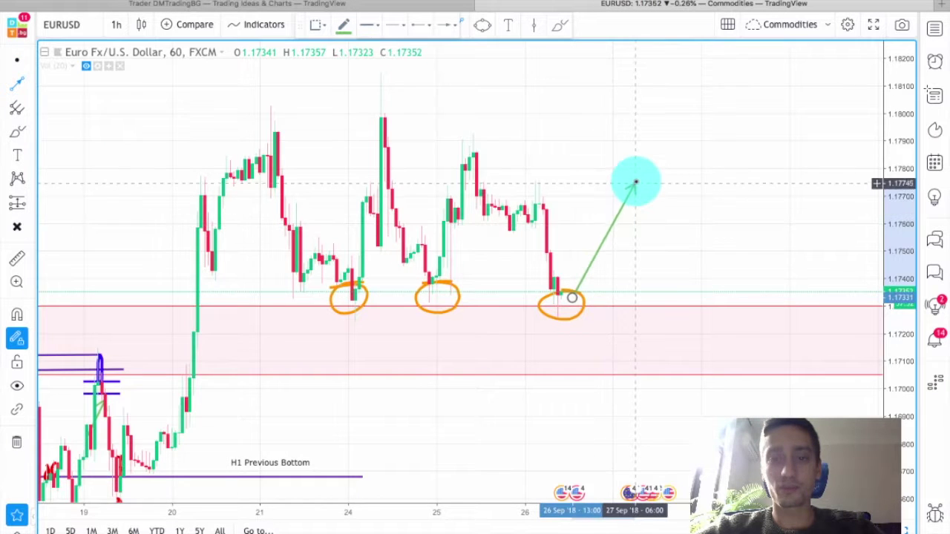
Step: Place the green arrow's tip at about 1.17745 on 27 Sep 06:00 and deselect the arrow
click(636, 182)
click(16, 60)
click(572, 155)
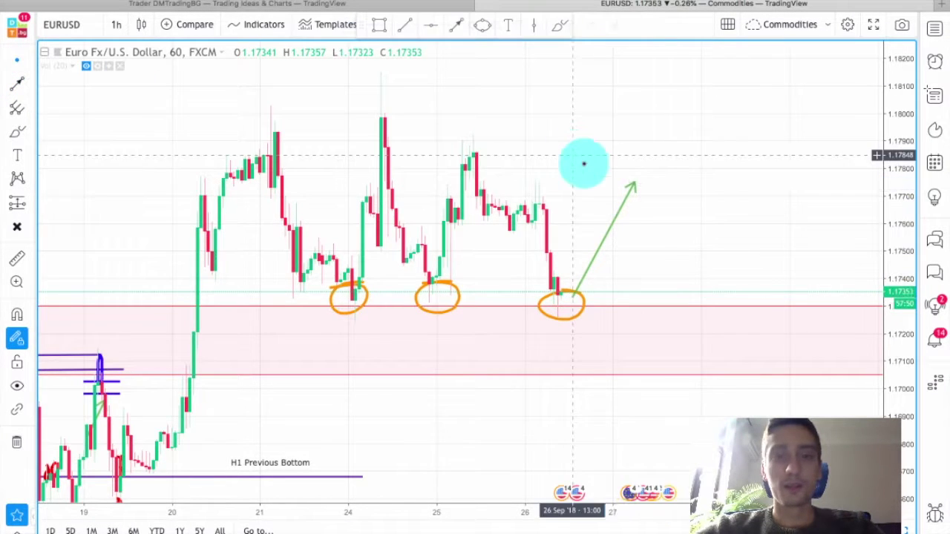
Step: Draw two horizontal blue lines above the first two circled lows, at about 1.1739 and 1.17495, from 21 to 25 September
scroll(594, 185, down, 2)
scroll(594, 184, left, 1)
scroll(608, 159, up, 2)
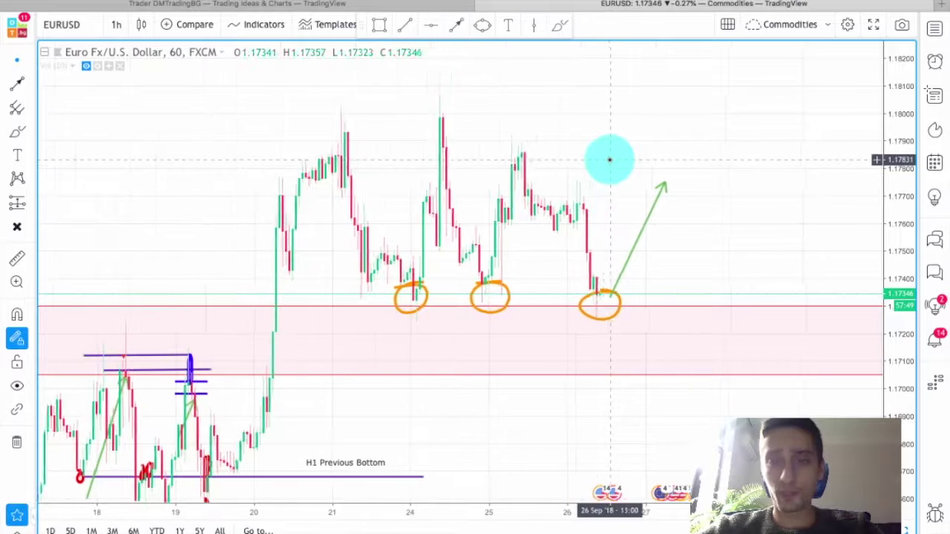
drag(701, 225, 772, 203)
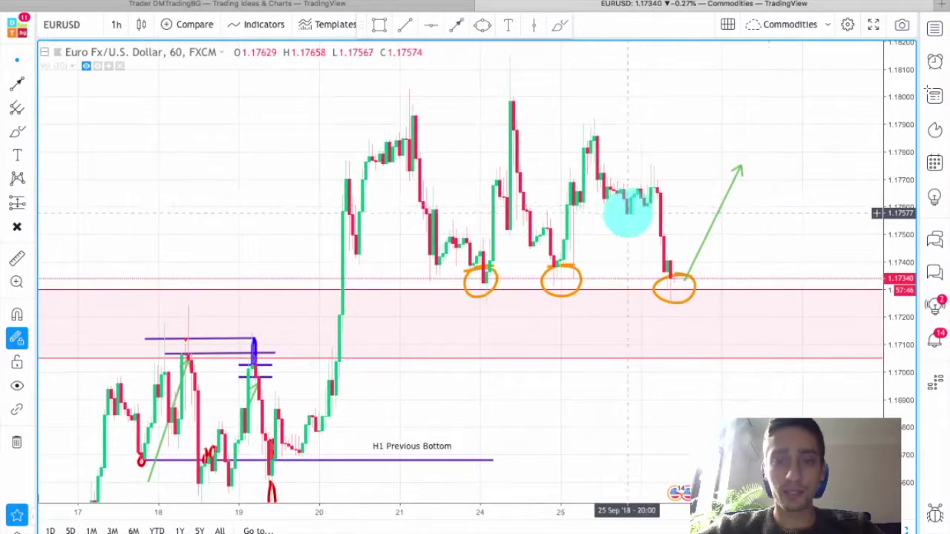
scroll(626, 210, up, 3)
scroll(585, 200, down, 2)
drag(701, 168, 648, 155)
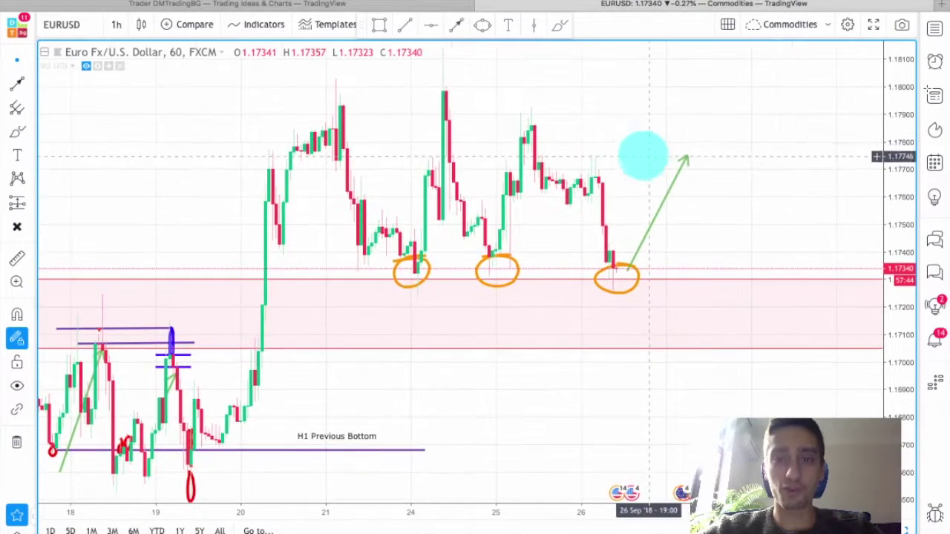
click(408, 24)
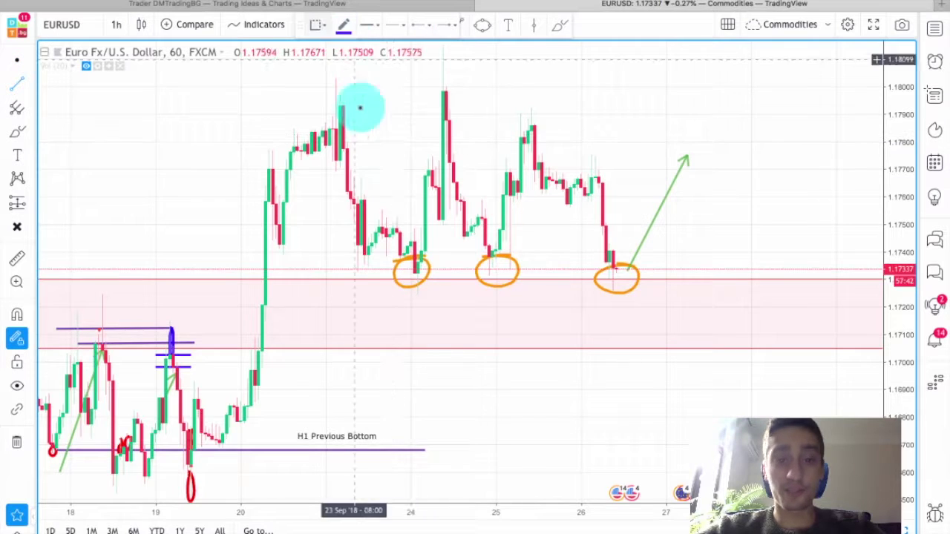
drag(332, 254, 546, 255)
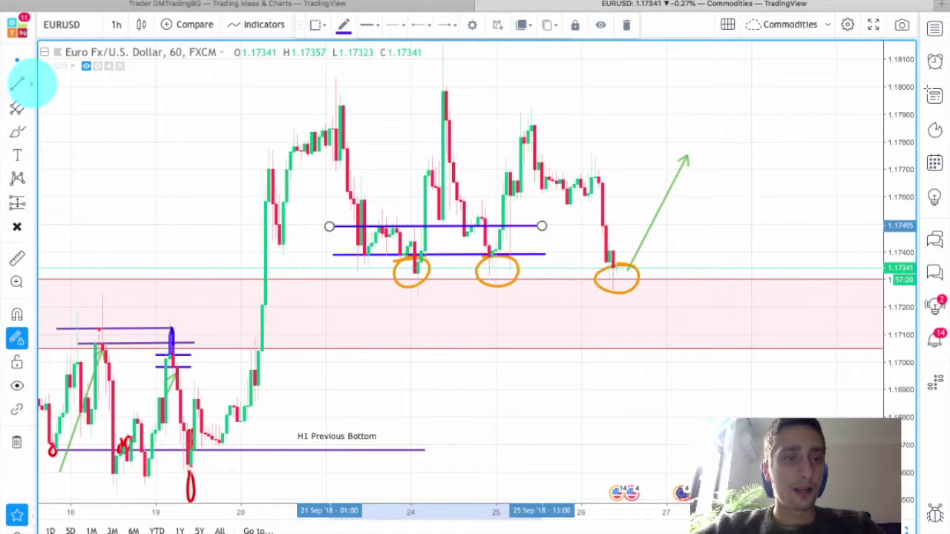
Step: Draw two green arrows pointing down to the 24 September breaks of the blue lines, ending at about 1.17404 and 1.17502
click(30, 82)
click(74, 242)
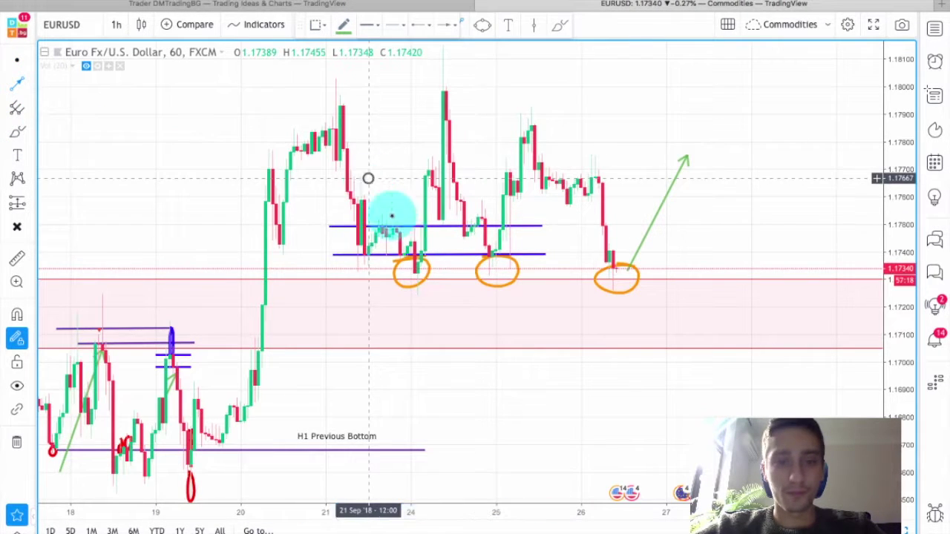
click(419, 252)
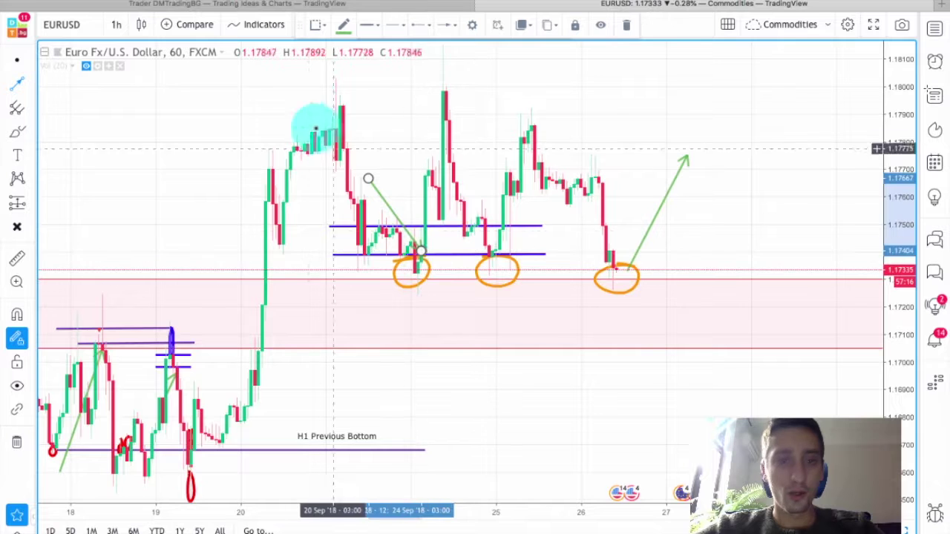
drag(385, 157, 410, 204)
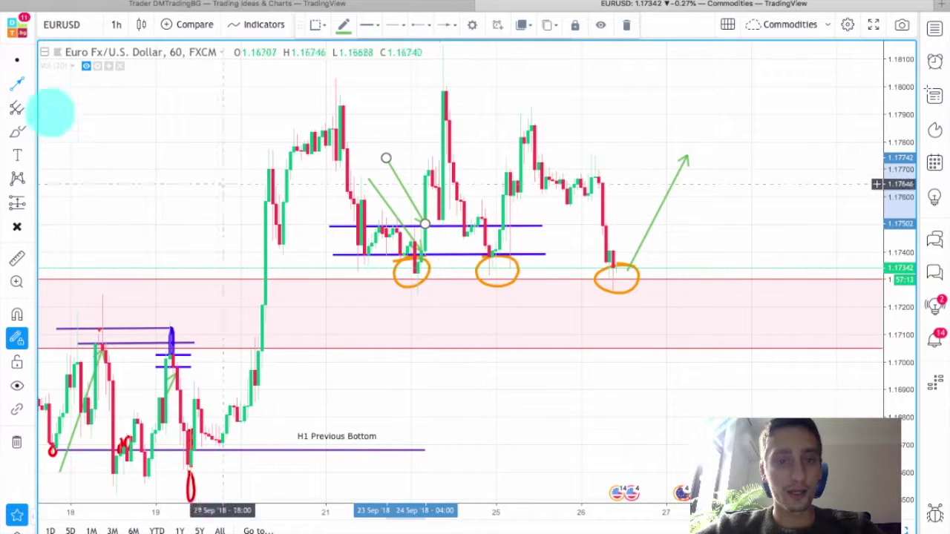
click(17, 61)
click(368, 140)
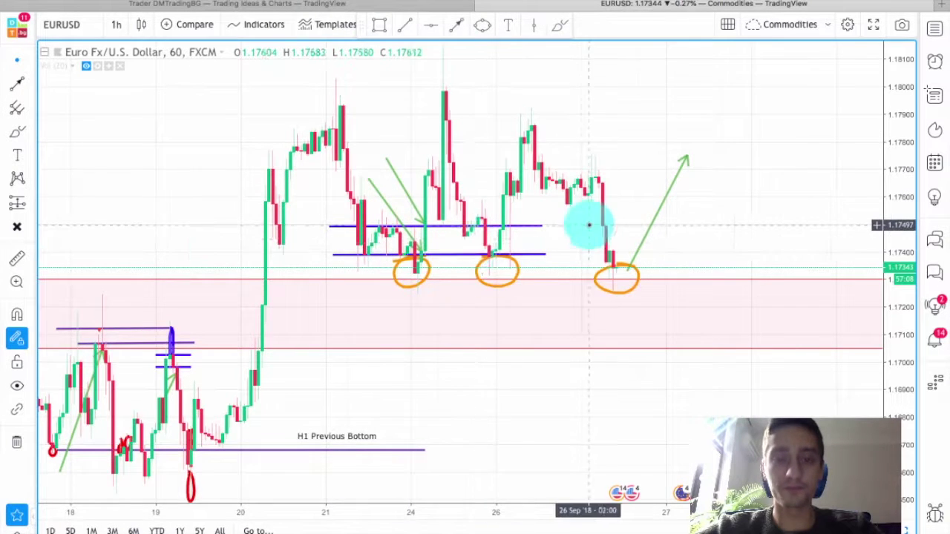
Step: Draw a yellow horizontal trend line at about 1.17454 from 24 Sep 13:00 to 26 Sep 05:00
scroll(587, 218, up, 2)
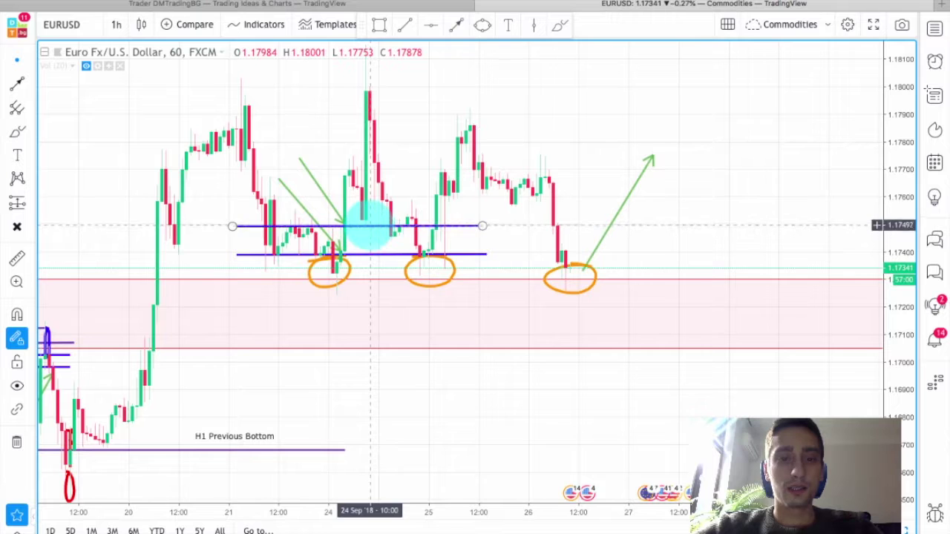
click(407, 24)
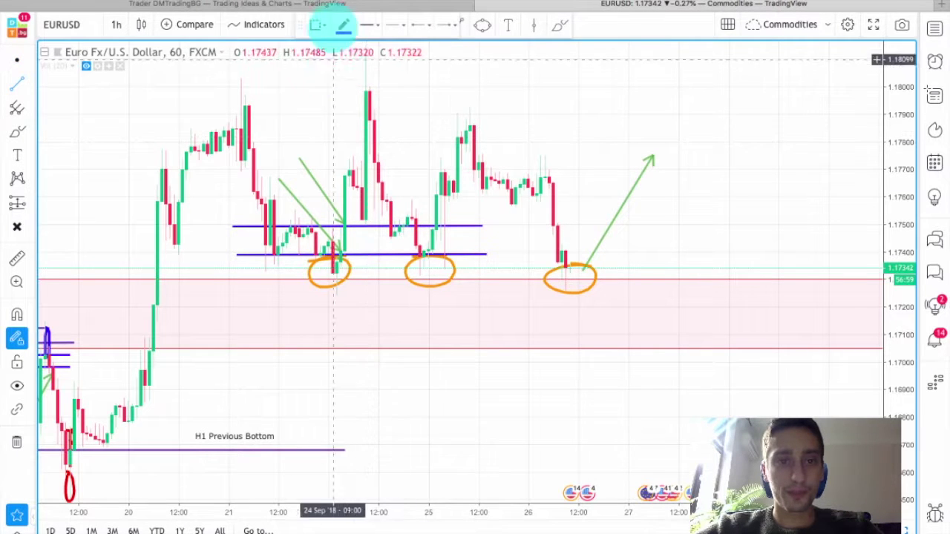
click(343, 26)
click(375, 63)
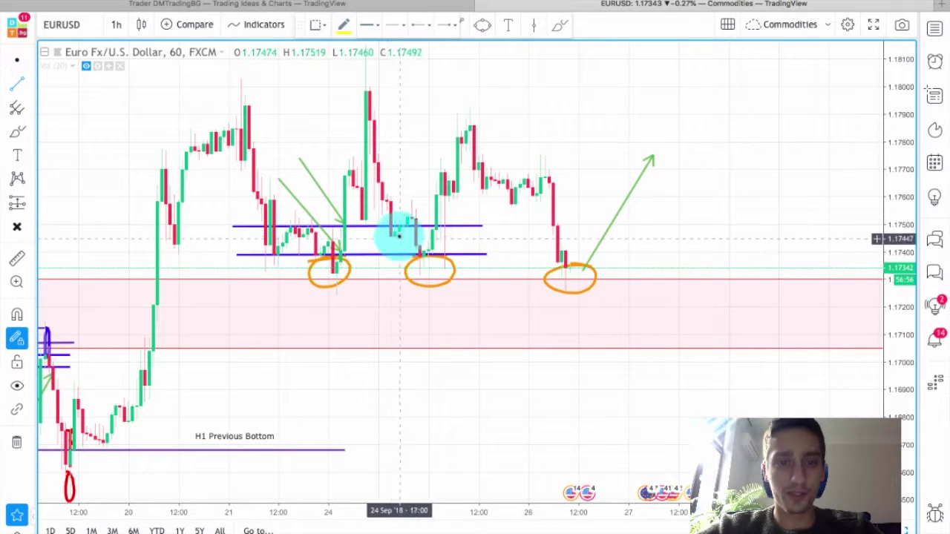
drag(381, 236, 561, 236)
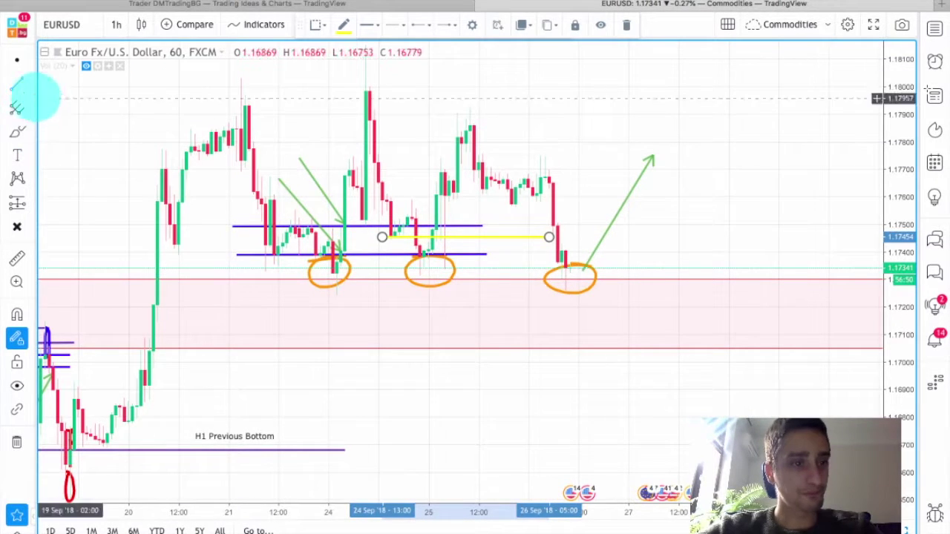
Step: Draw a green arrow from about 1.17756 at 26 Sep 06:00 down to about 1.17478 at 25 Sep 01:00
click(31, 83)
click(98, 241)
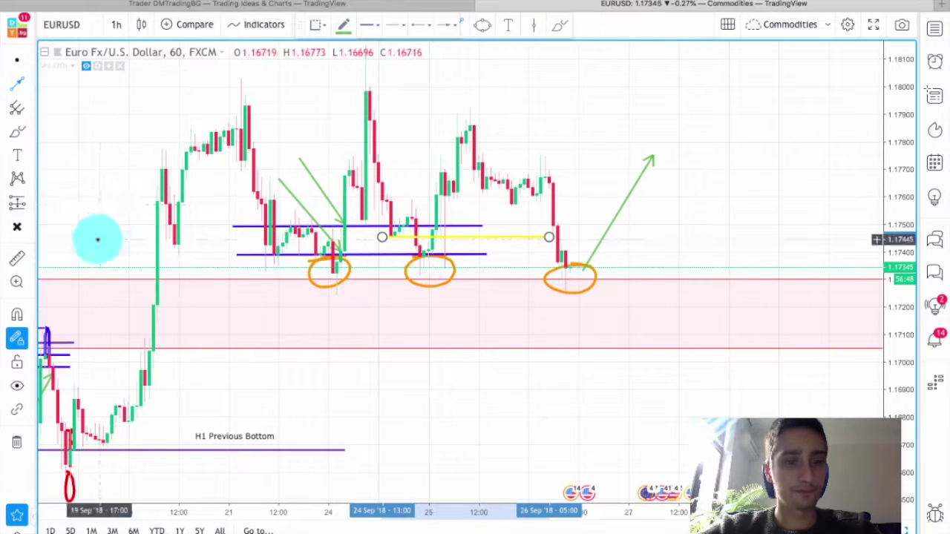
click(552, 154)
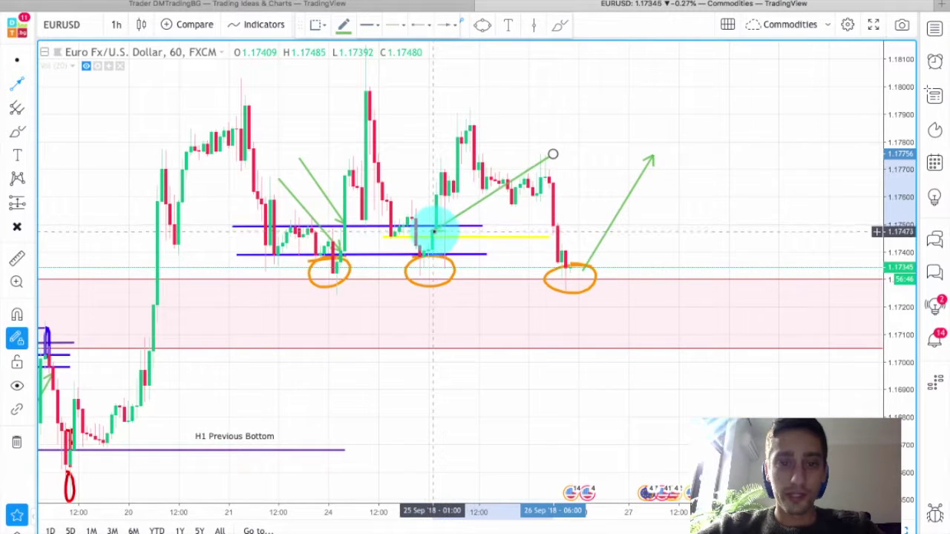
click(433, 230)
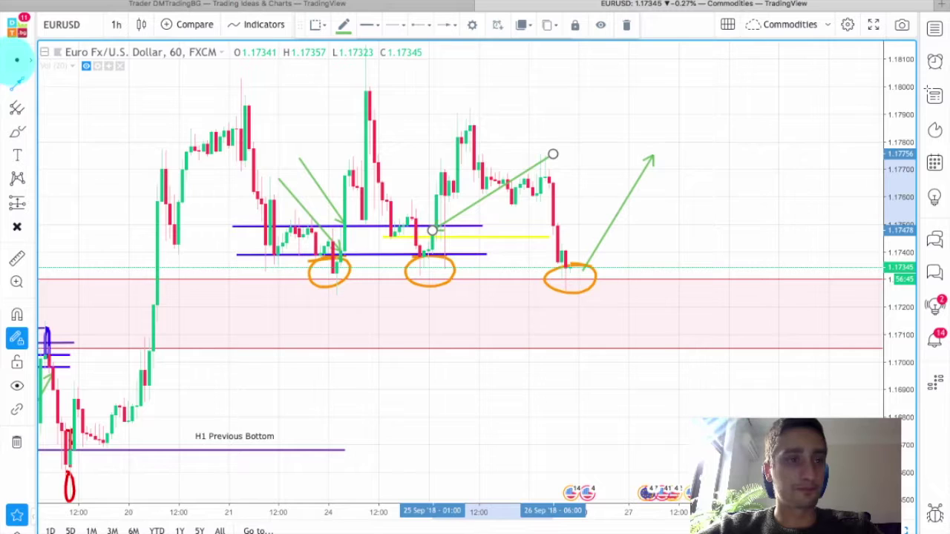
click(478, 151)
Step: Draw a light blue rectangle over the 25–26 September consolidation, about 1.17679 to 1.17571, extending to 28 Sep 11:00
scroll(796, 168, up, 2)
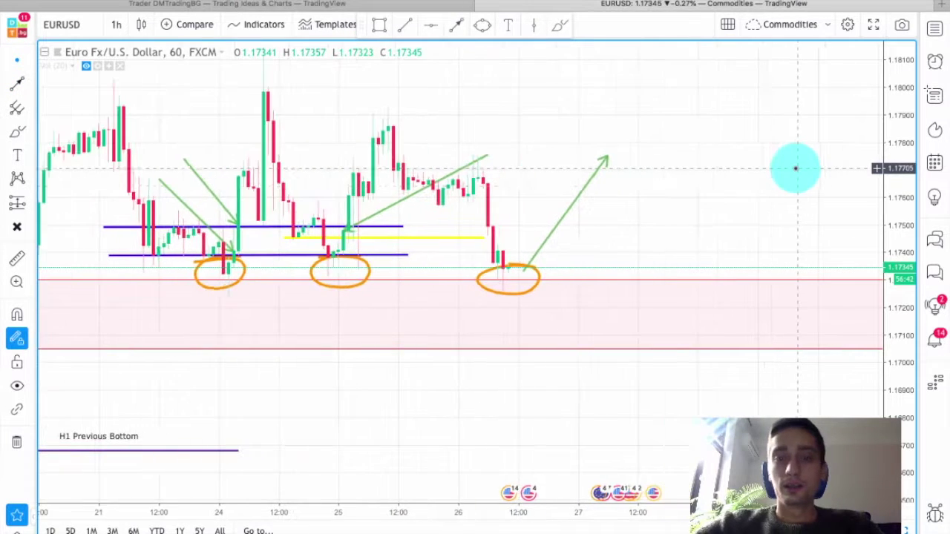
scroll(763, 187, down, 2)
drag(772, 183, 615, 195)
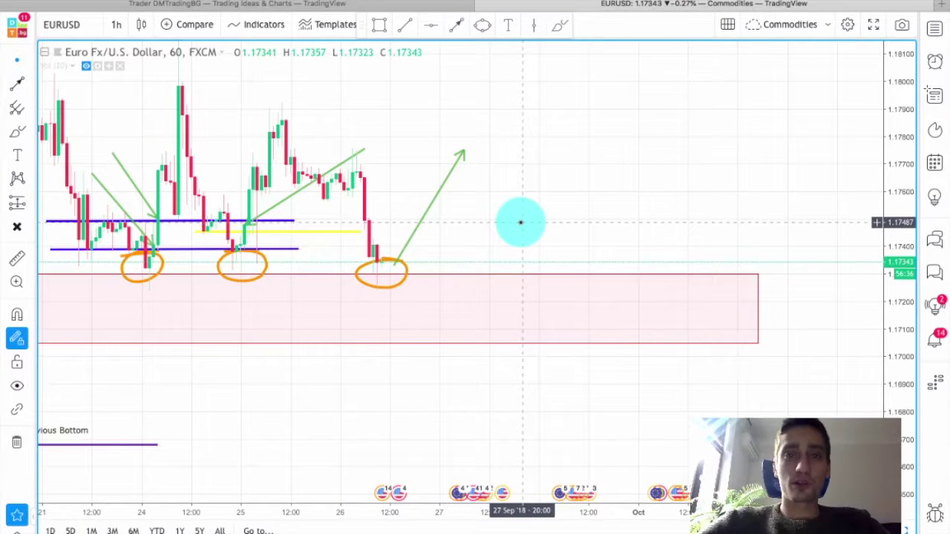
scroll(532, 211, up, 1)
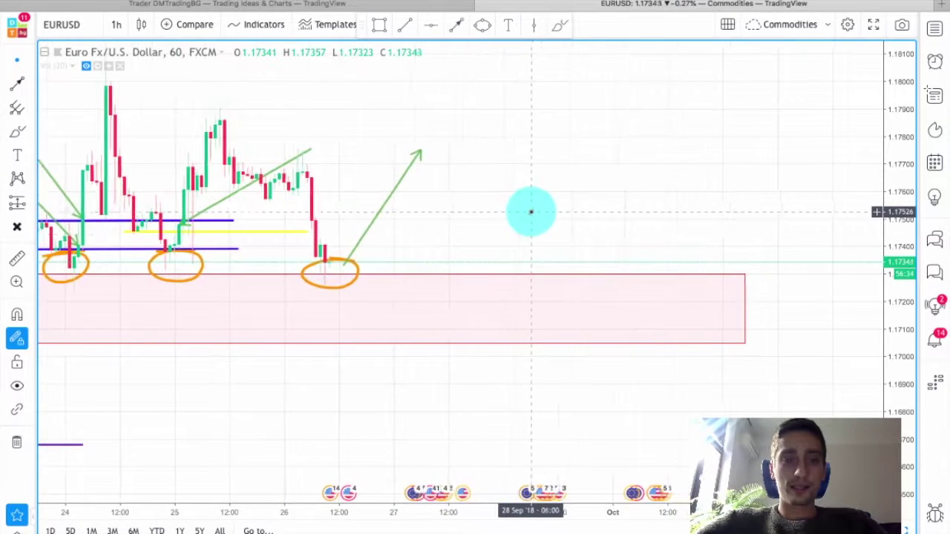
scroll(536, 223, down, 3)
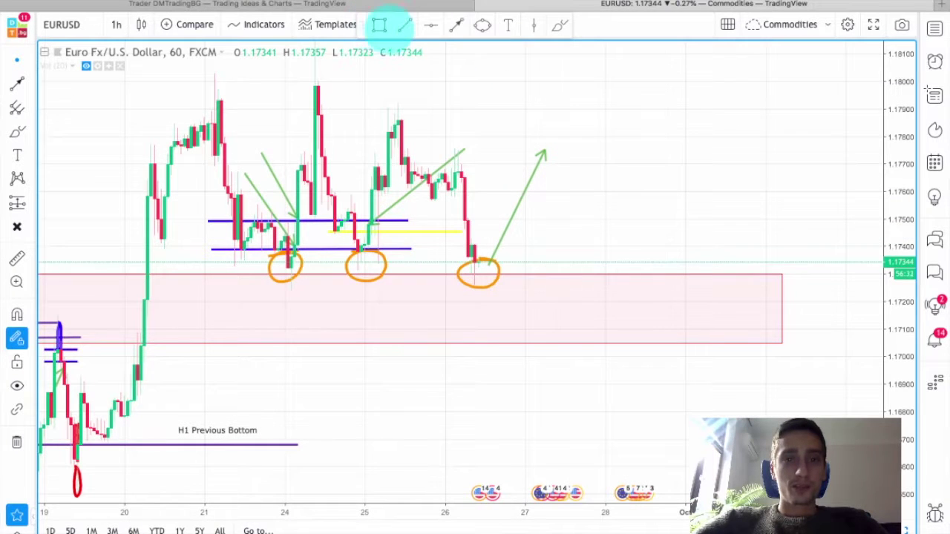
click(379, 25)
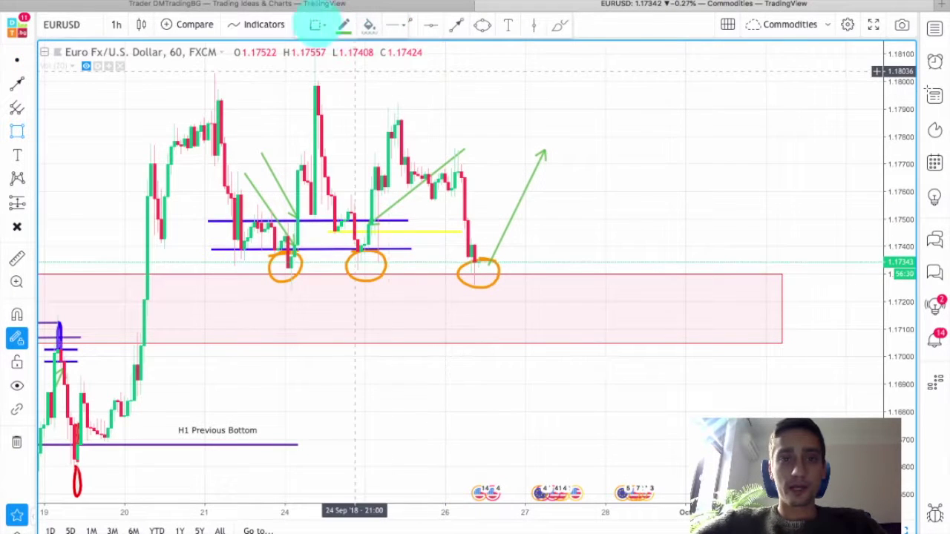
click(343, 25)
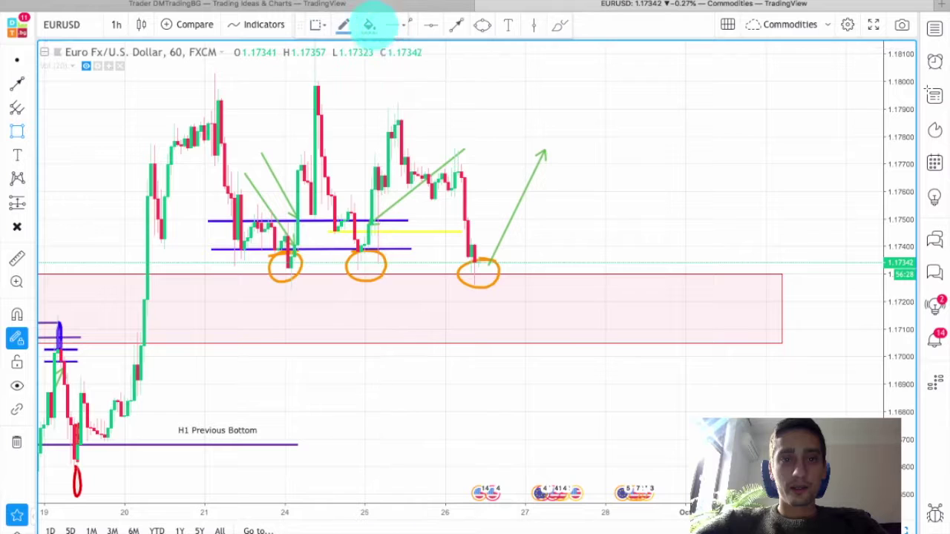
click(368, 25)
click(449, 90)
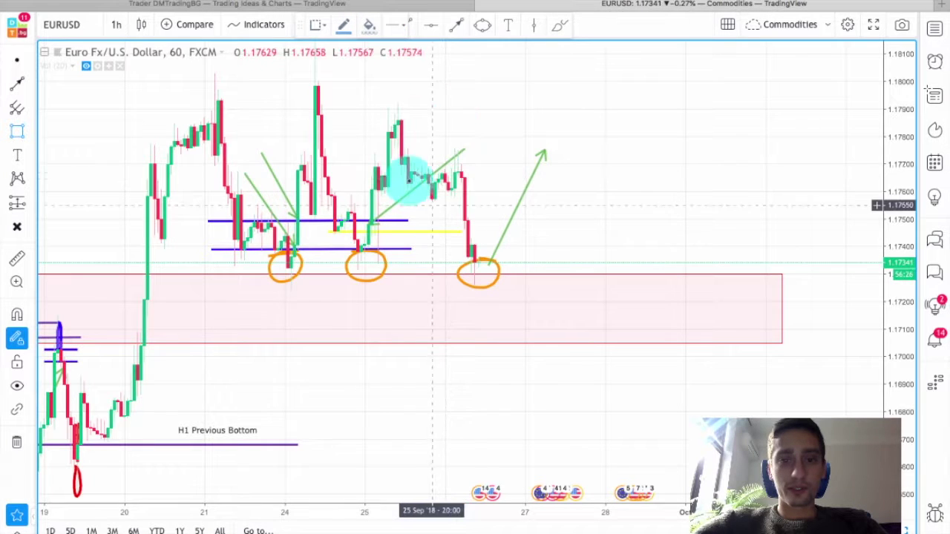
drag(402, 170, 632, 201)
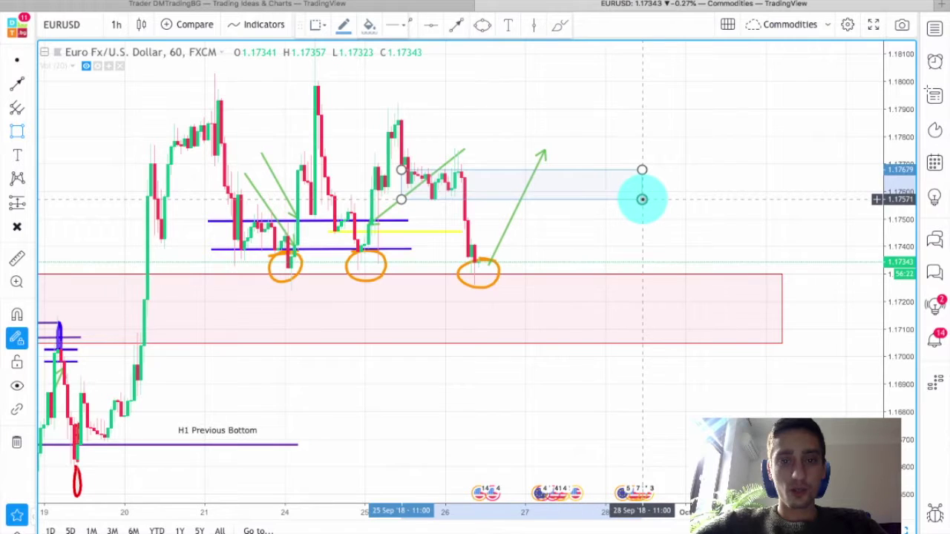
click(642, 200)
click(17, 60)
click(547, 121)
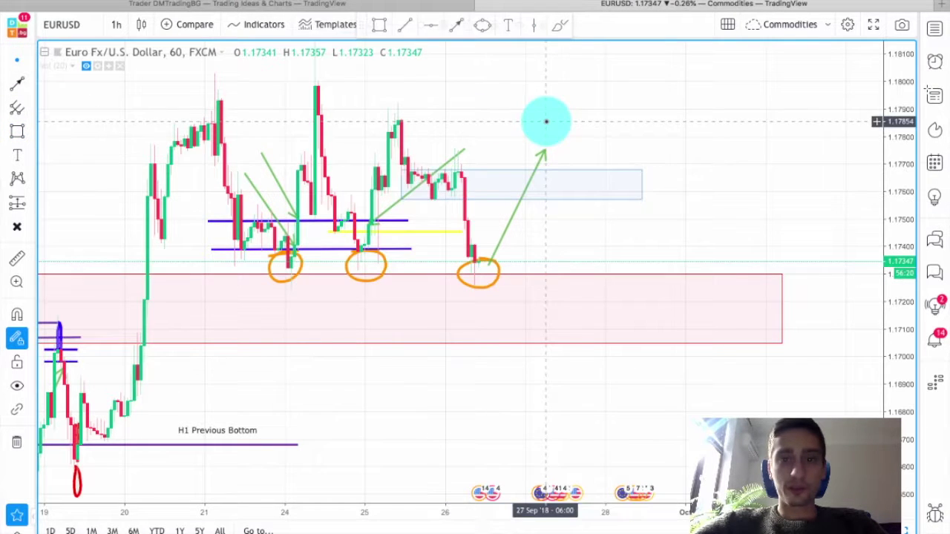
Step: Shorten the green projection arrow from the last circled low so its tip meets the lower edge of the blue rectangle
drag(544, 150, 554, 201)
click(488, 266)
click(580, 207)
click(534, 169)
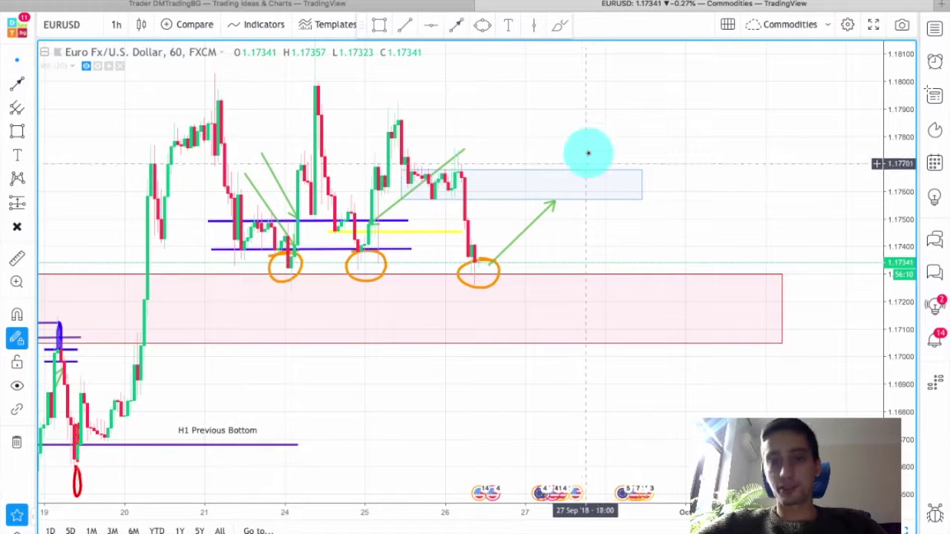
Step: Draw a second blue rectangle across the September highs, about 1.17991 to 1.17874, from 20 Sep 06:00 to about 30 September
scroll(594, 140, down, 2)
scroll(596, 143, up, 2)
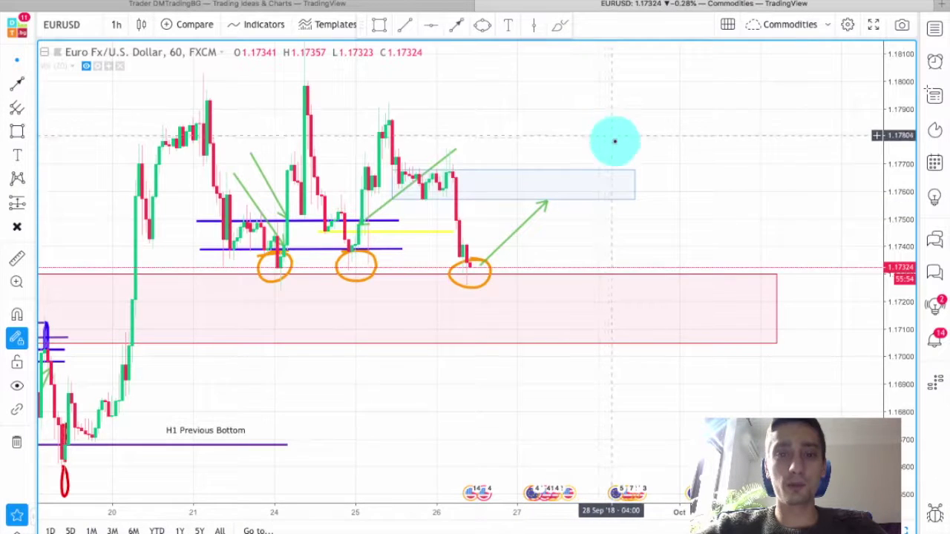
drag(615, 141, 631, 155)
click(379, 24)
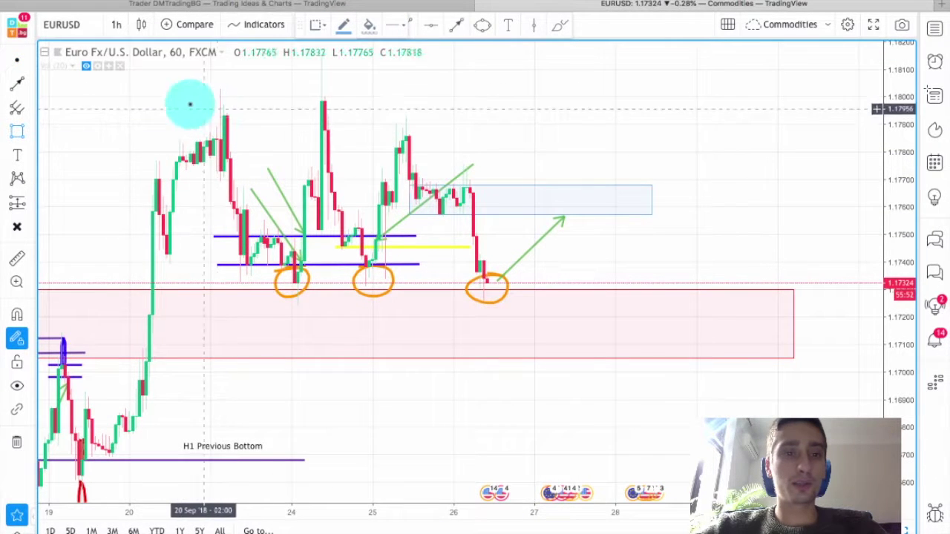
click(149, 99)
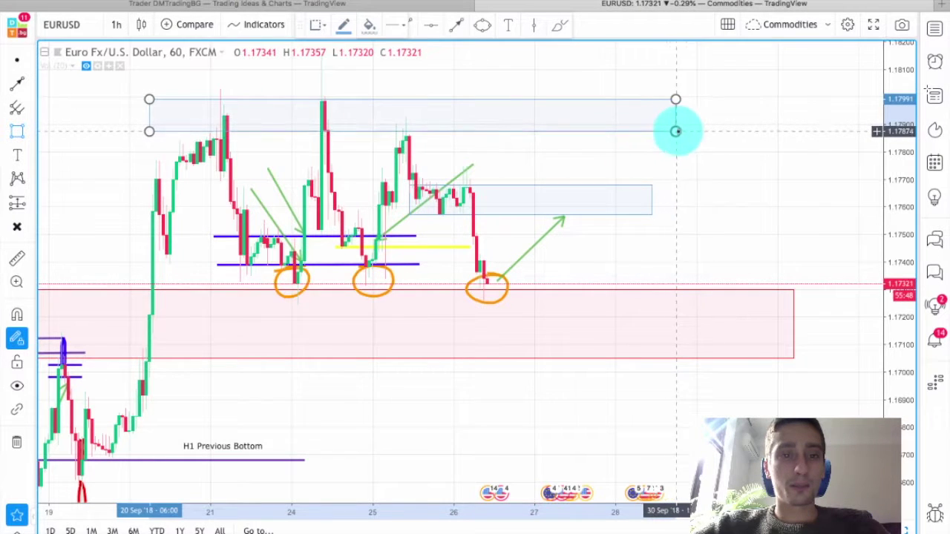
scroll(695, 131, down, 1)
drag(691, 130, 760, 131)
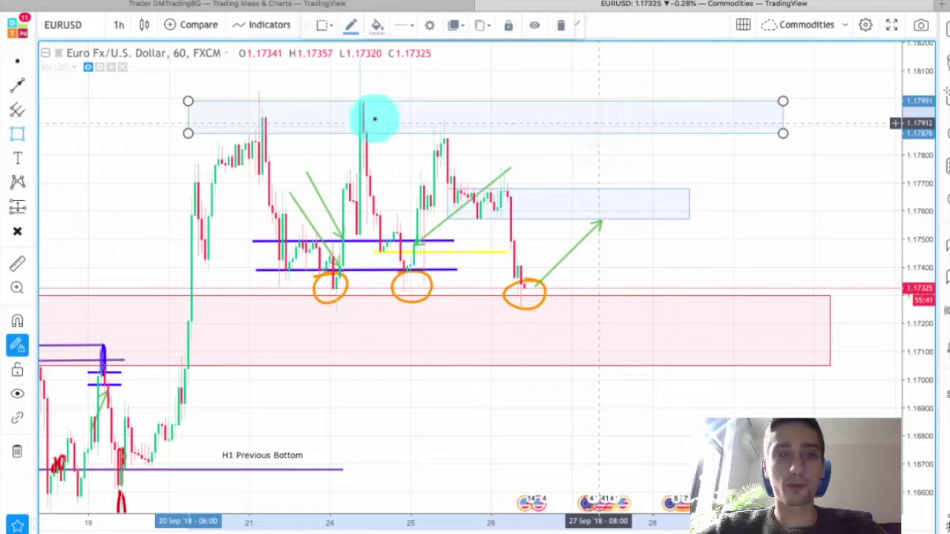
click(519, 79)
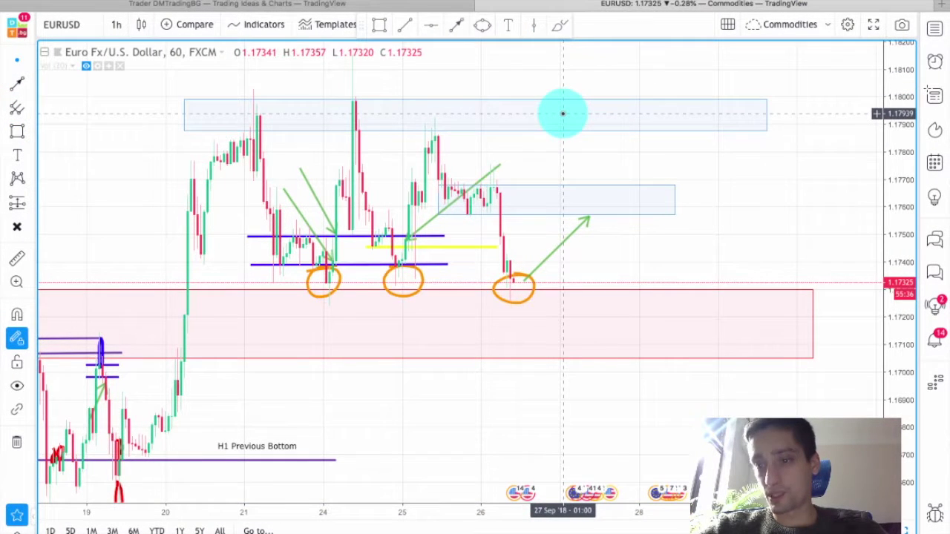
scroll(573, 141, up, 3)
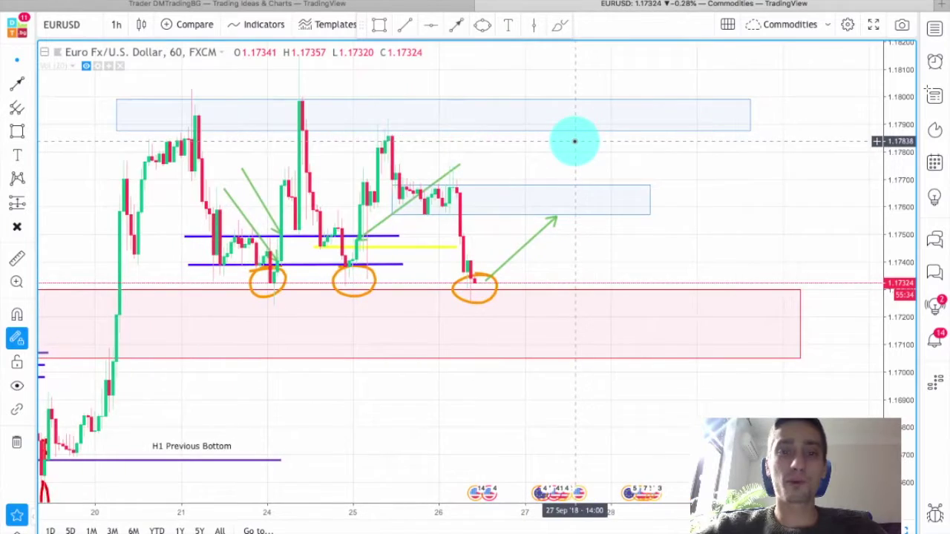
drag(726, 169, 720, 223)
drag(670, 121, 745, 186)
scroll(744, 189, up, 3)
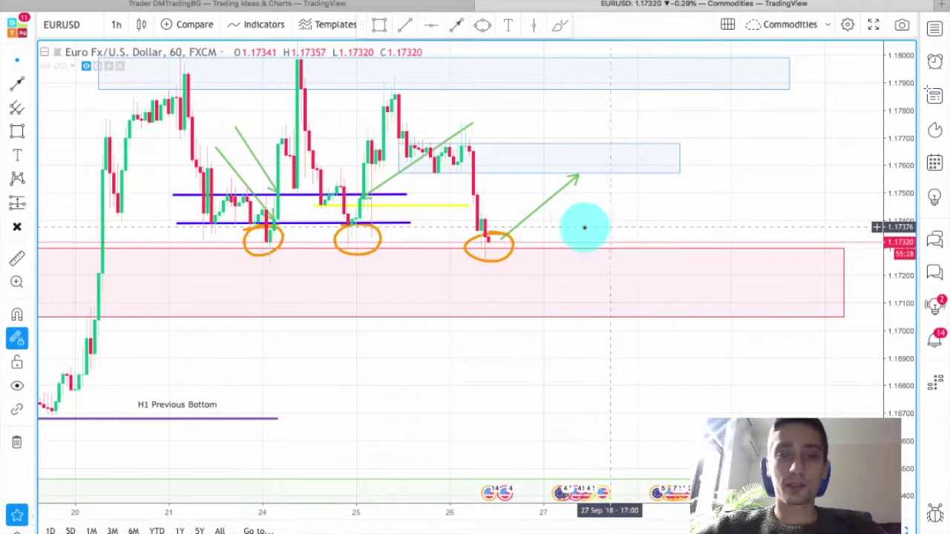
scroll(577, 227, down, 2)
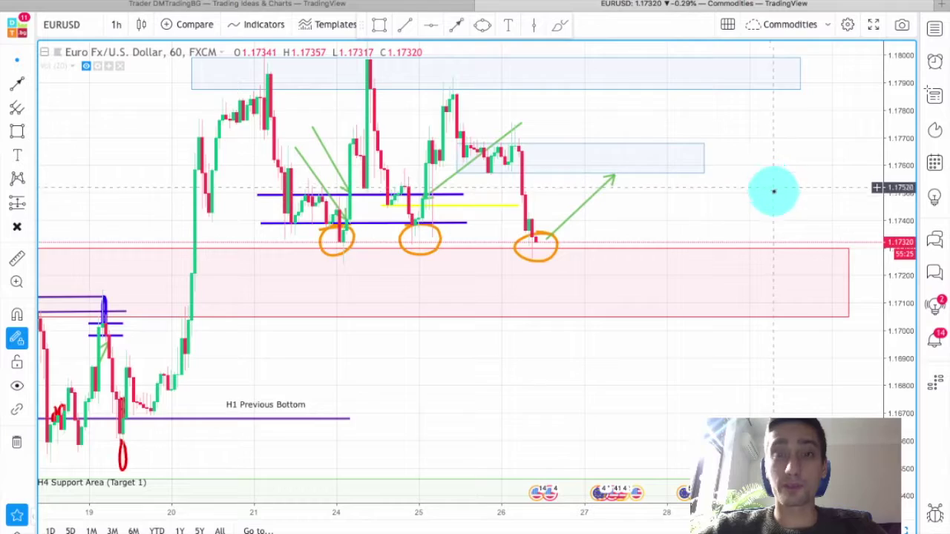
Step: Draw a red projection arrow from the last circled low, about 1.17293 at 26 Sep 11:00, down to about 1.16904 at 27 Sep 05:00
drag(774, 191, 747, 121)
drag(550, 294, 695, 248)
drag(888, 231, 891, 255)
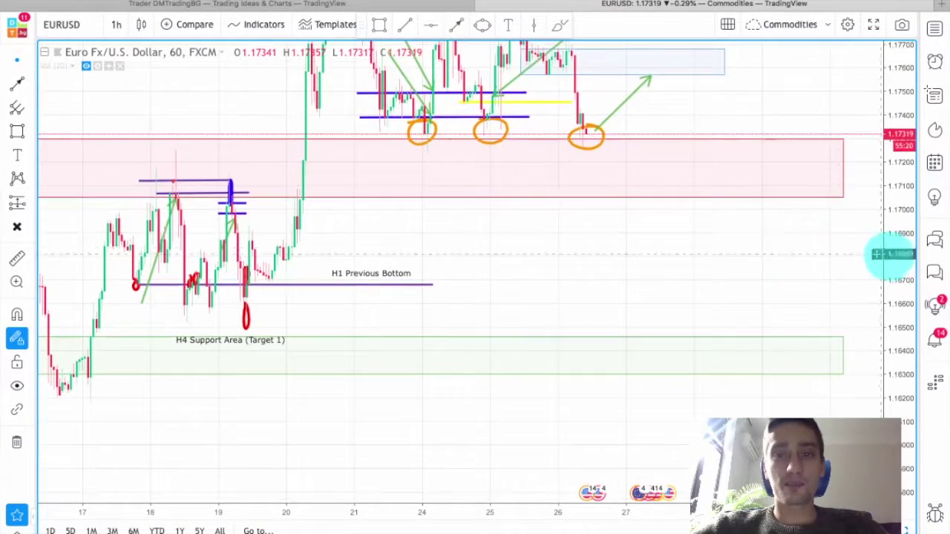
drag(734, 262, 695, 276)
click(456, 25)
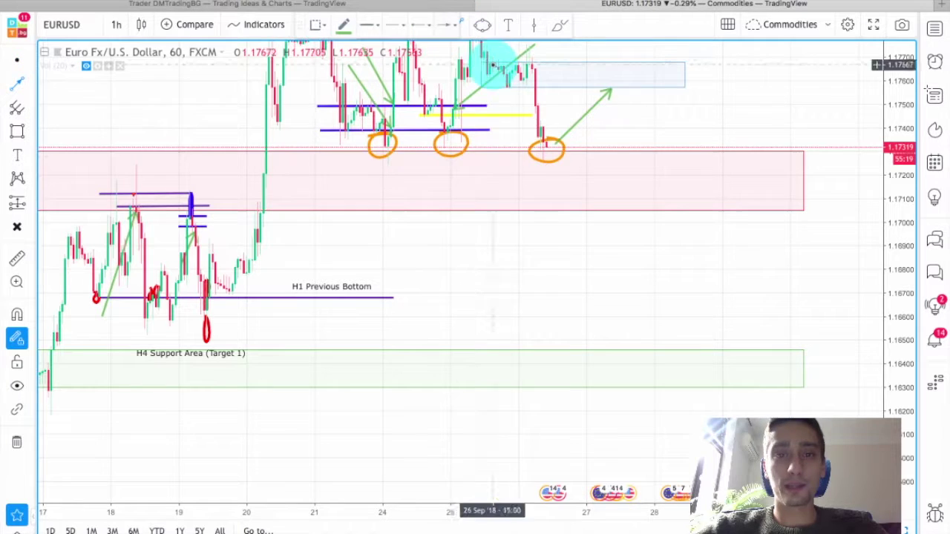
drag(549, 154, 601, 244)
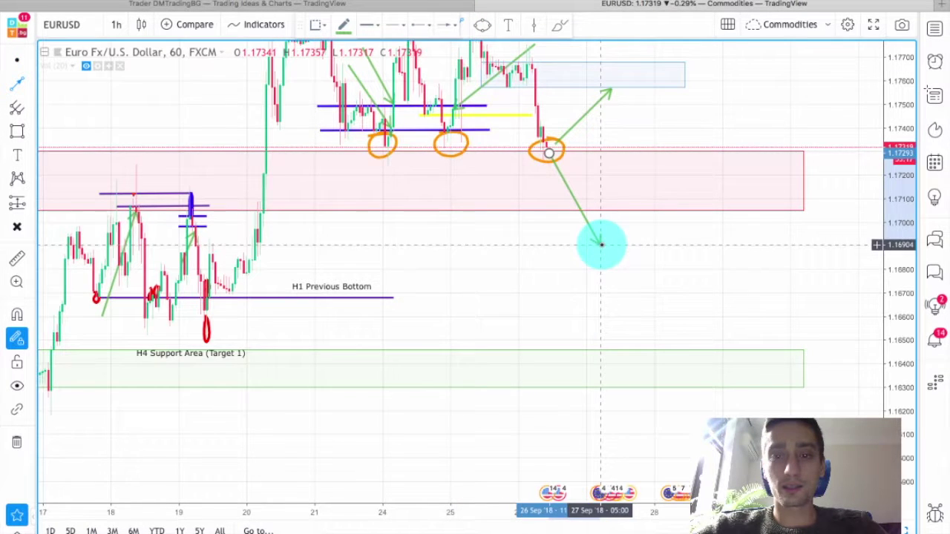
click(601, 245)
click(344, 24)
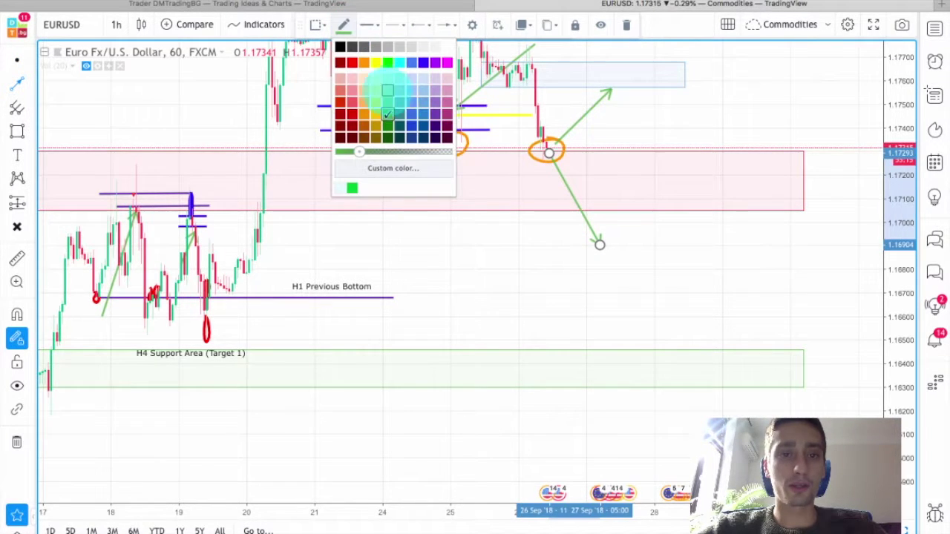
click(353, 112)
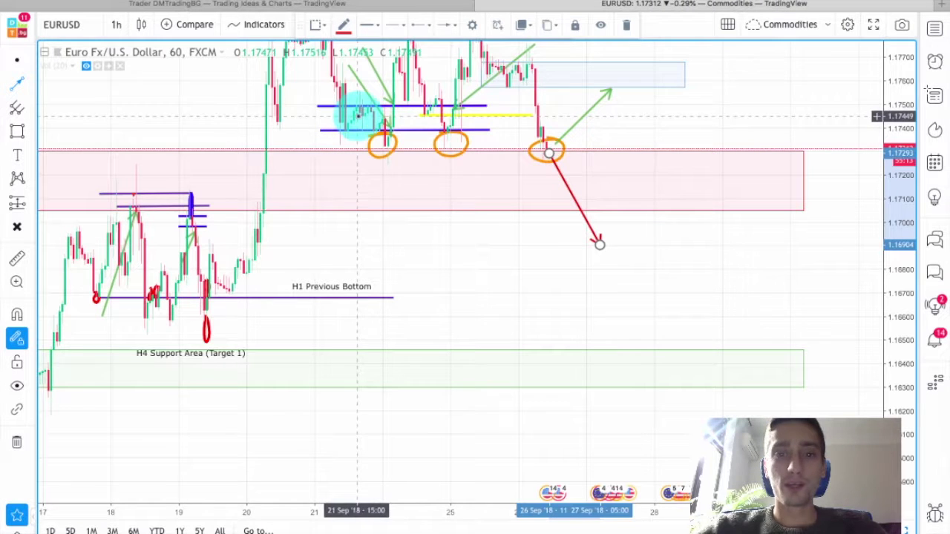
Step: Draw a green pullback arrow from the red arrow's tip, about 1.16898, up into the red zone at about 1.17147, 28 Sep 01:00
click(17, 83)
click(605, 237)
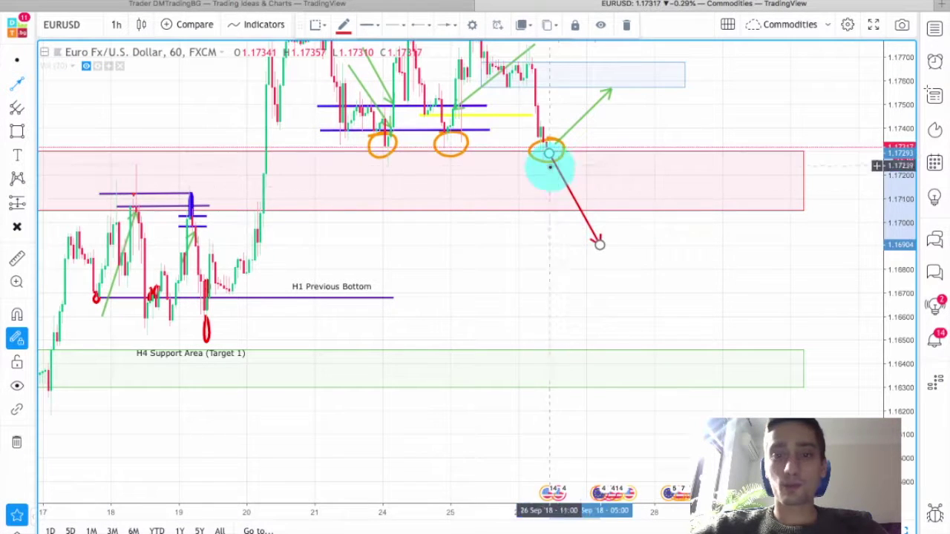
click(599, 241)
drag(672, 179, 656, 193)
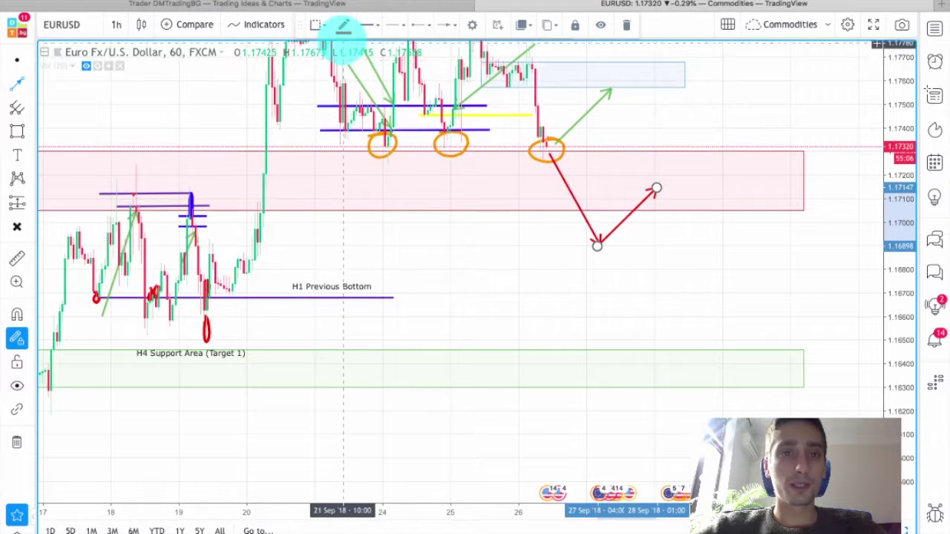
click(343, 25)
click(387, 112)
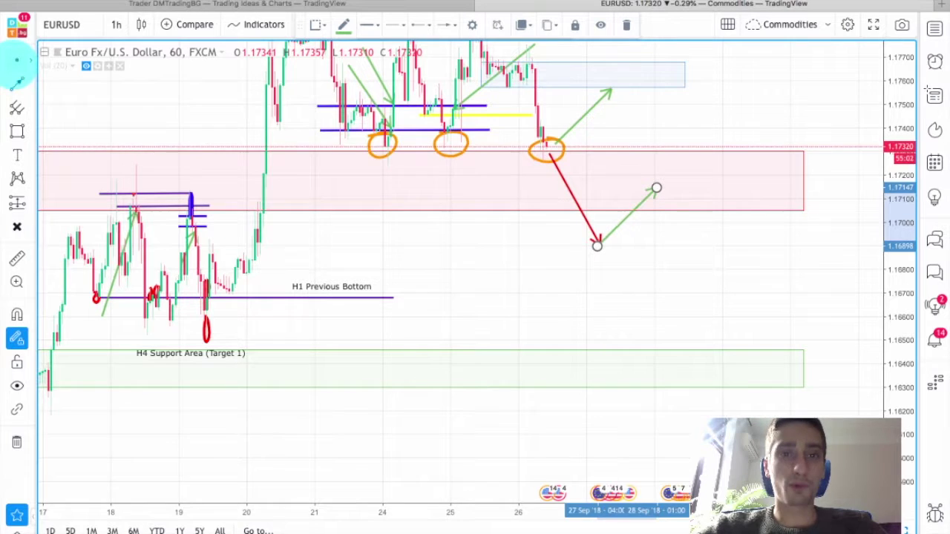
click(485, 228)
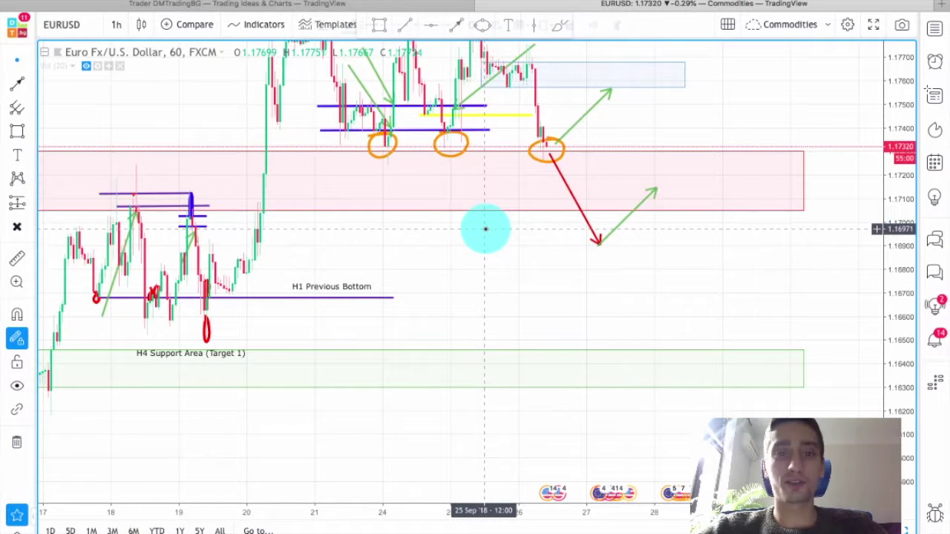
Step: Draw a dark red arrow from the green pullback's tip, about 1.17144, down into the H4 Target 1 area at about 1.16408, 1 Oct
scroll(492, 229, down, 2)
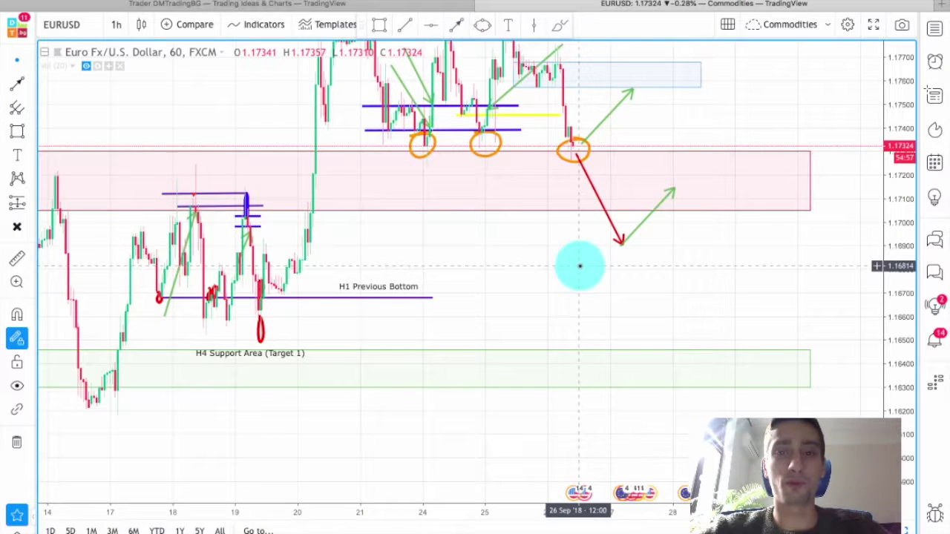
drag(578, 265, 483, 261)
click(455, 25)
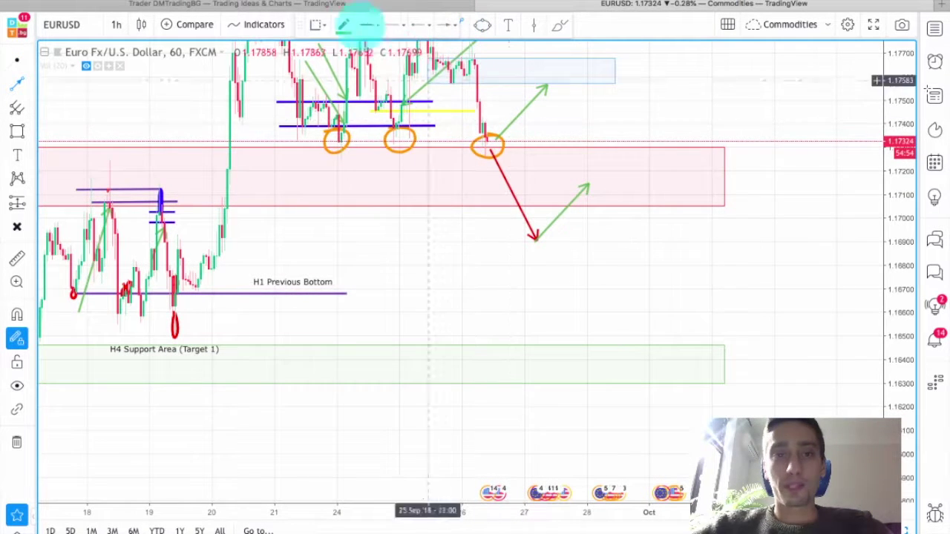
click(343, 24)
click(353, 63)
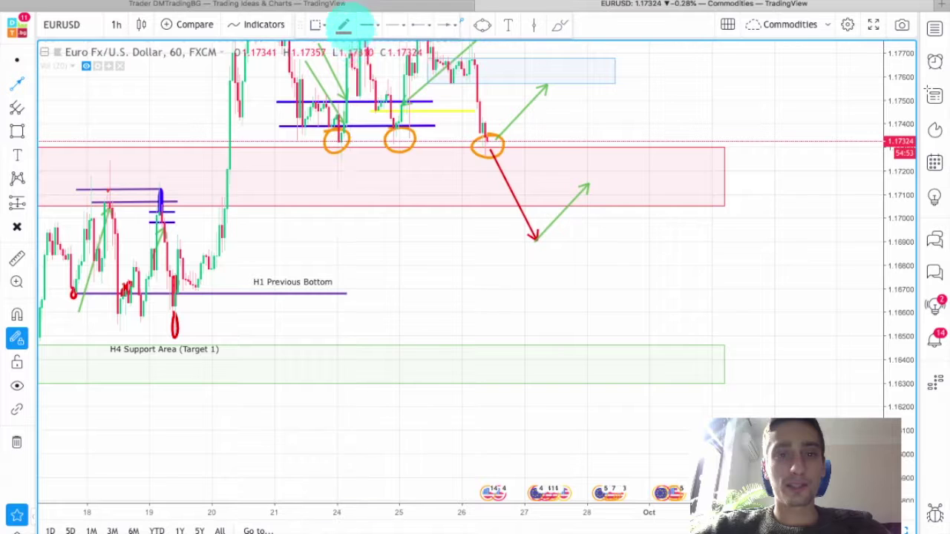
click(343, 25)
click(353, 125)
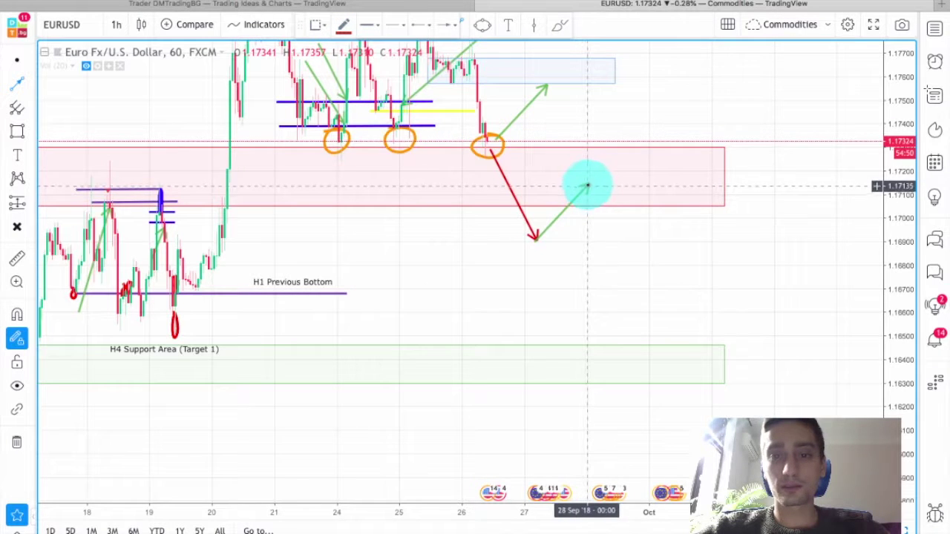
drag(588, 185, 697, 356)
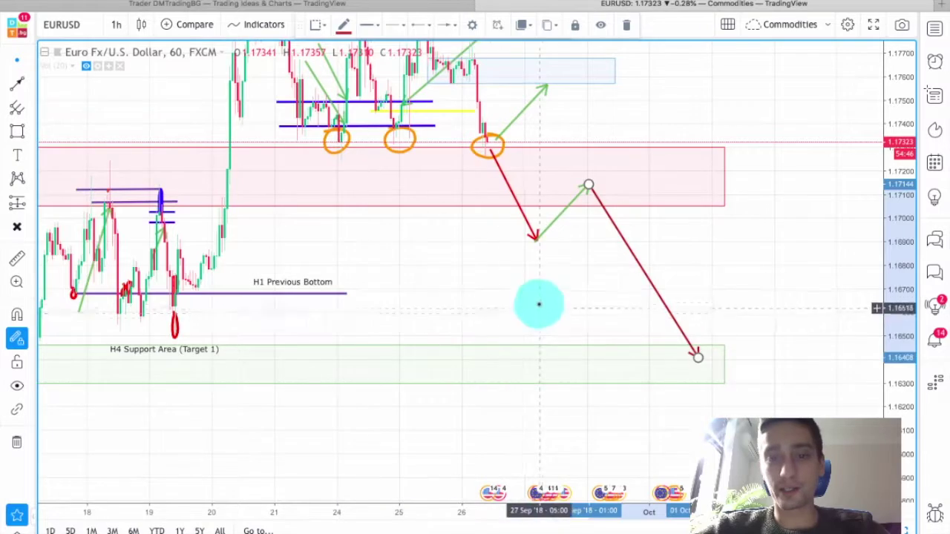
drag(539, 302, 471, 310)
drag(747, 339, 601, 200)
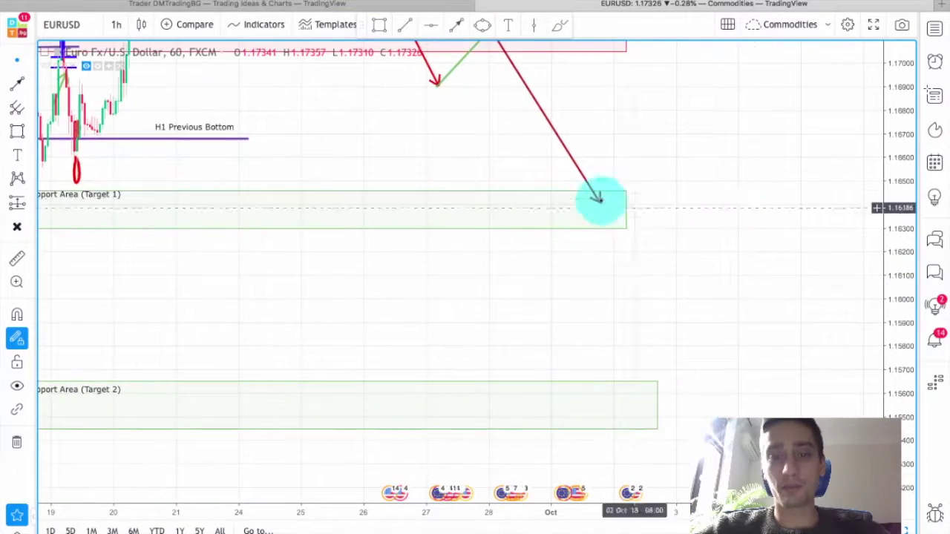
drag(753, 195, 746, 229)
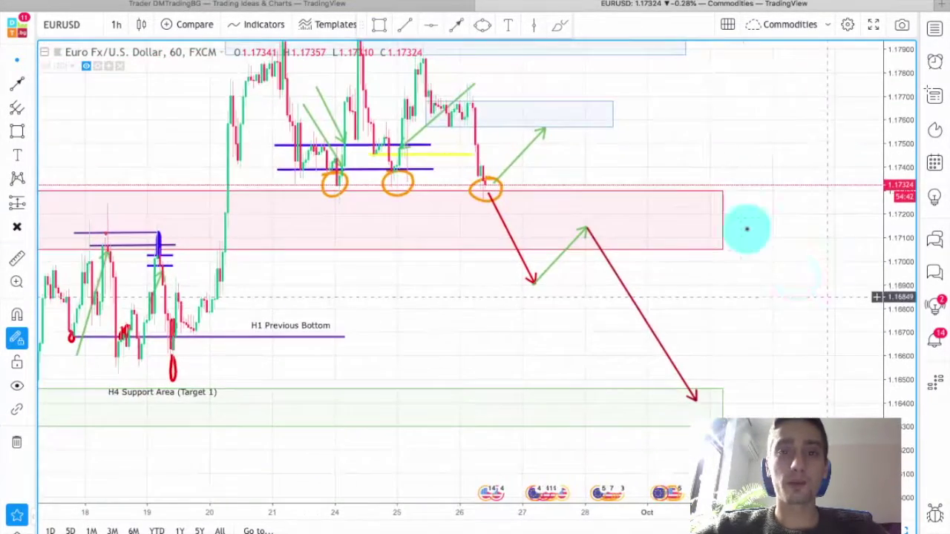
drag(734, 140, 753, 153)
scroll(753, 152, down, 1)
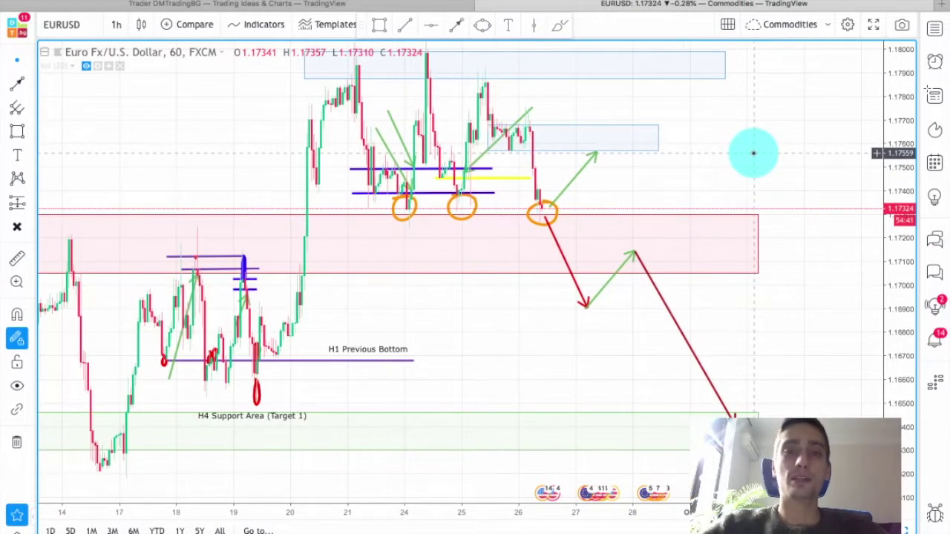